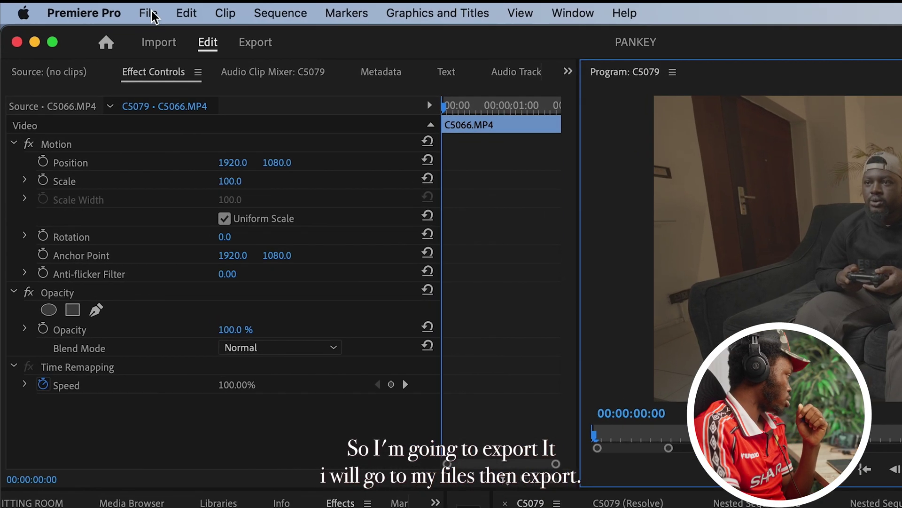
Step: Save C5079 as Final Cut Pro XML 'C5079_1.xml' in a new 'davinci to premiere' folder on FLEX V
{"action": "left_click", "coordinate": [138, 6]}
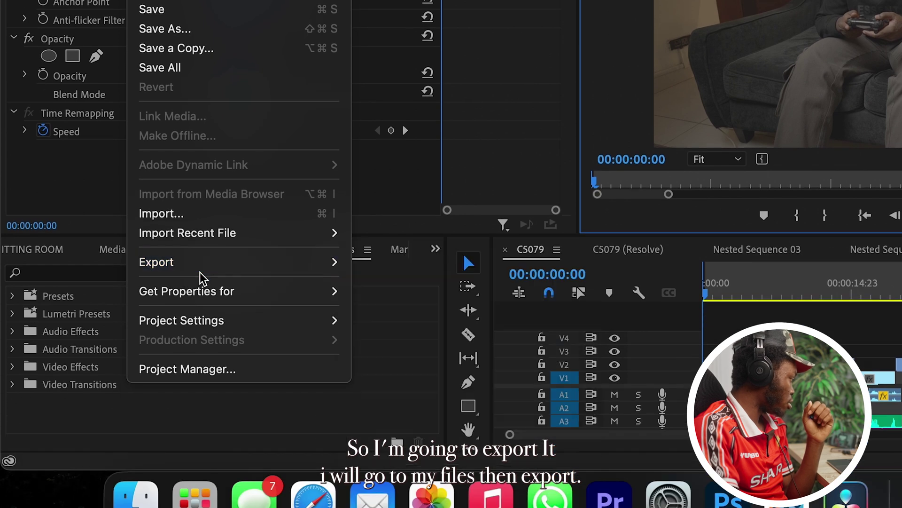
{"action": "mouse_move", "coordinate": [203, 269]}
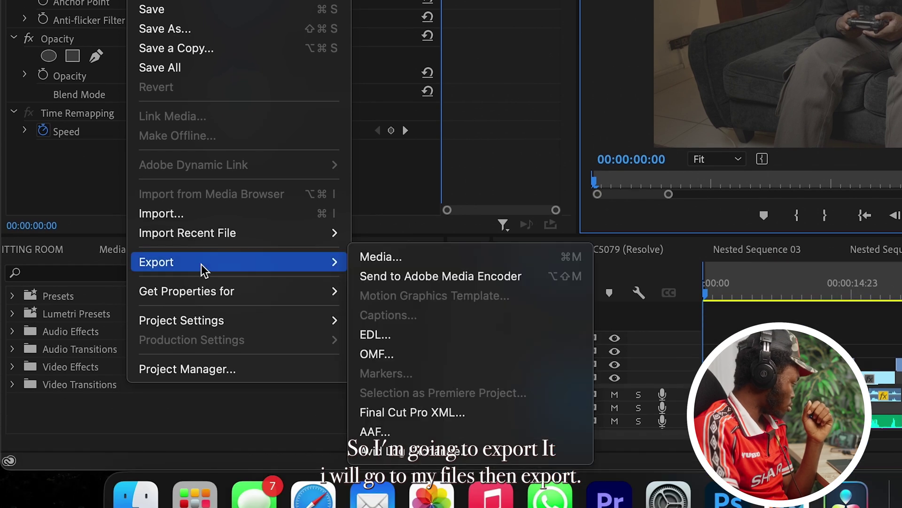
{"action": "left_click", "coordinate": [454, 412]}
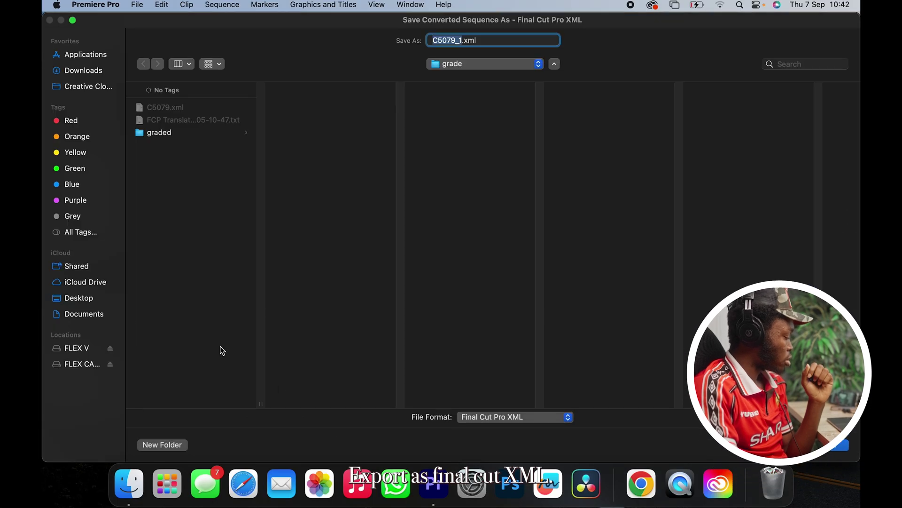
{"action": "left_click", "coordinate": [84, 353]}
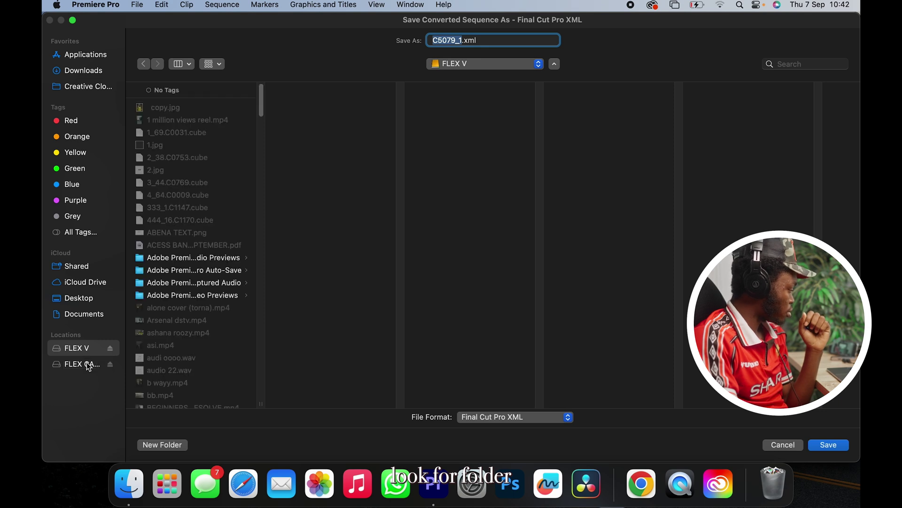
{"action": "left_click", "coordinate": [180, 444]}
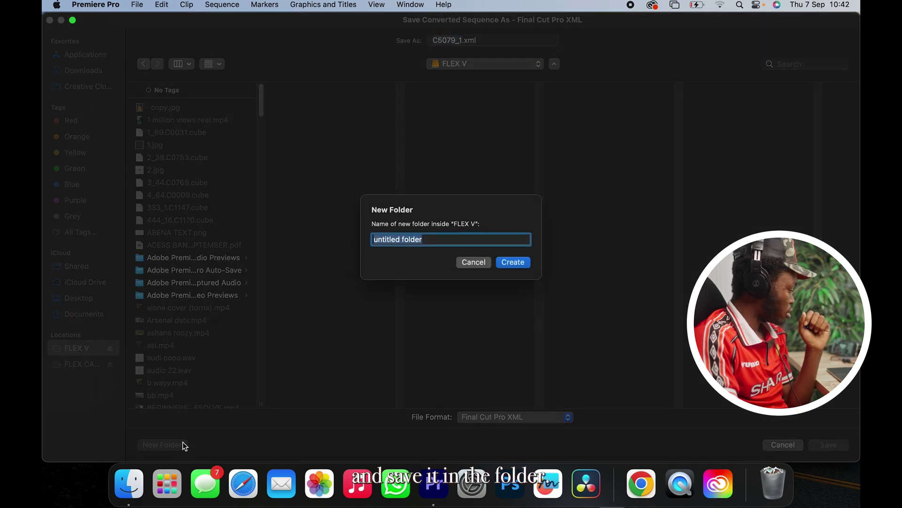
{"action": "type", "text": "davinci"}
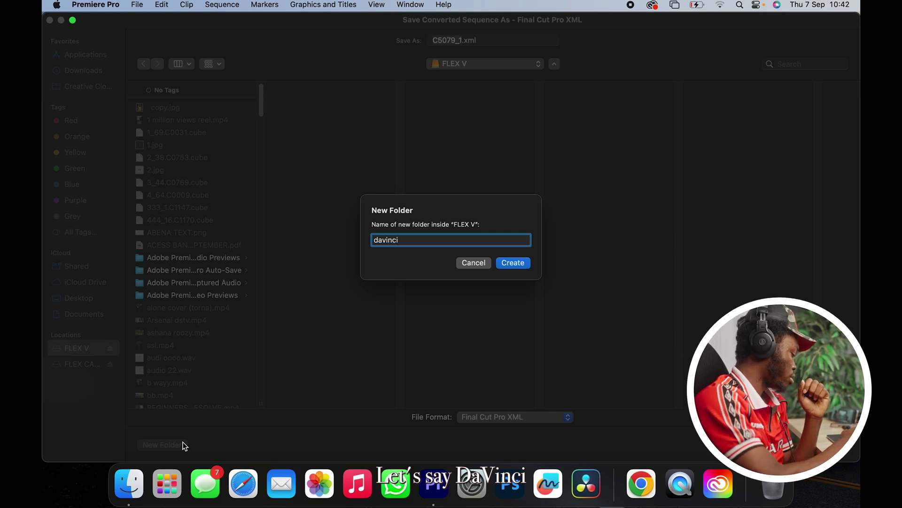
{"action": "type", "text": " to premiere"}
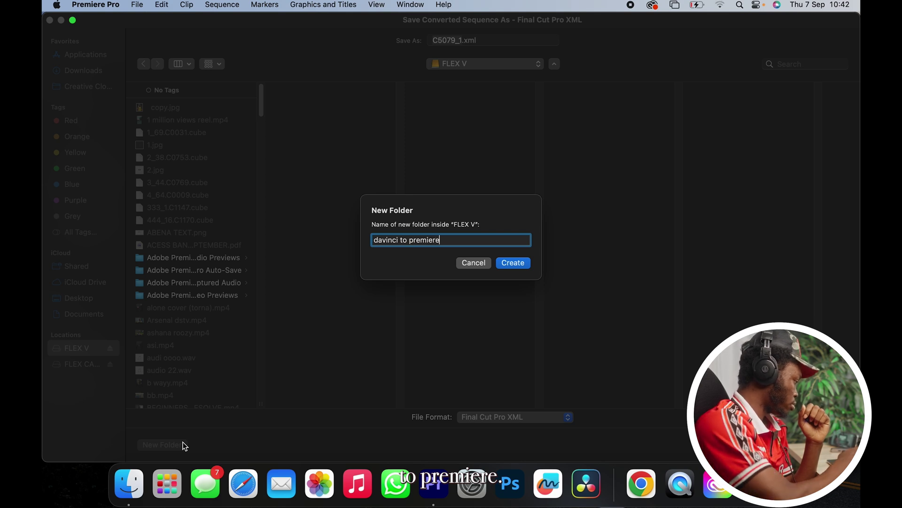
{"action": "left_click", "coordinate": [518, 261]}
{"action": "key", "text": "Return"}
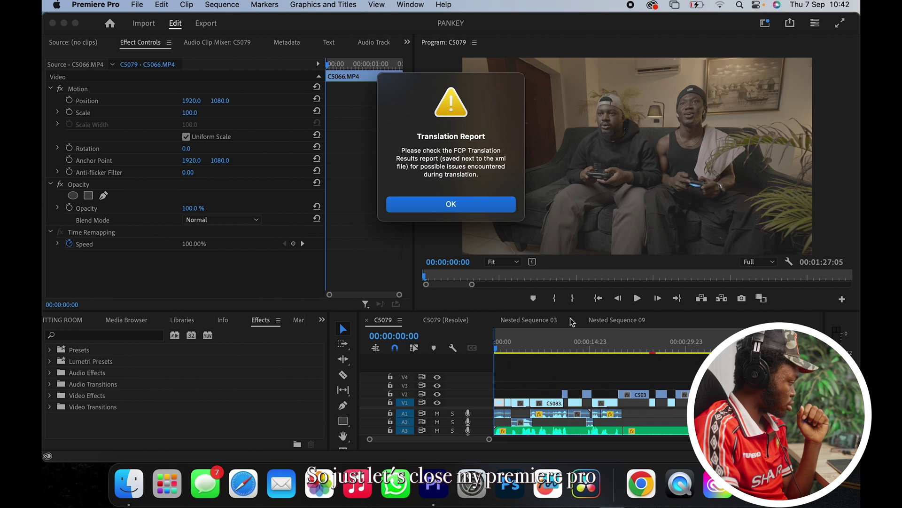
Step: Close Premiere's translation report, minimize Premiere Pro, and launch DaVinci Resolve
{"action": "left_click", "coordinate": [503, 213]}
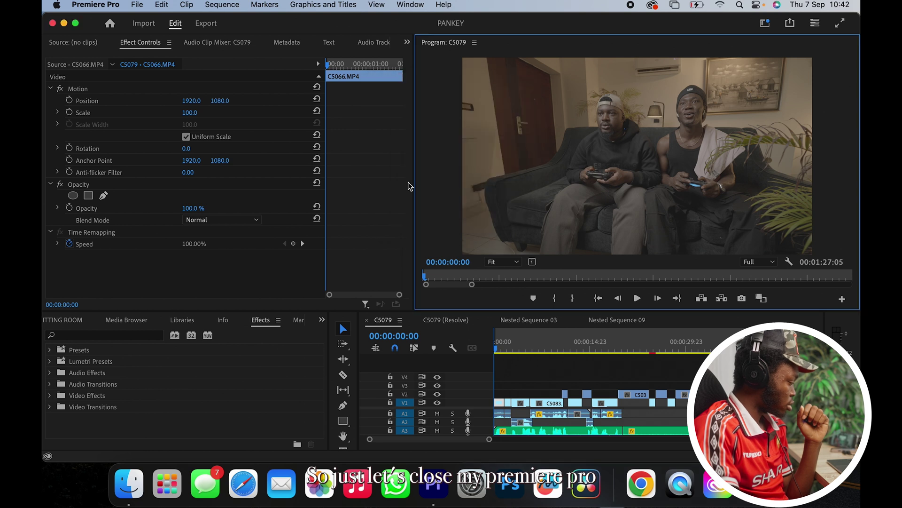
{"action": "left_click", "coordinate": [64, 23]}
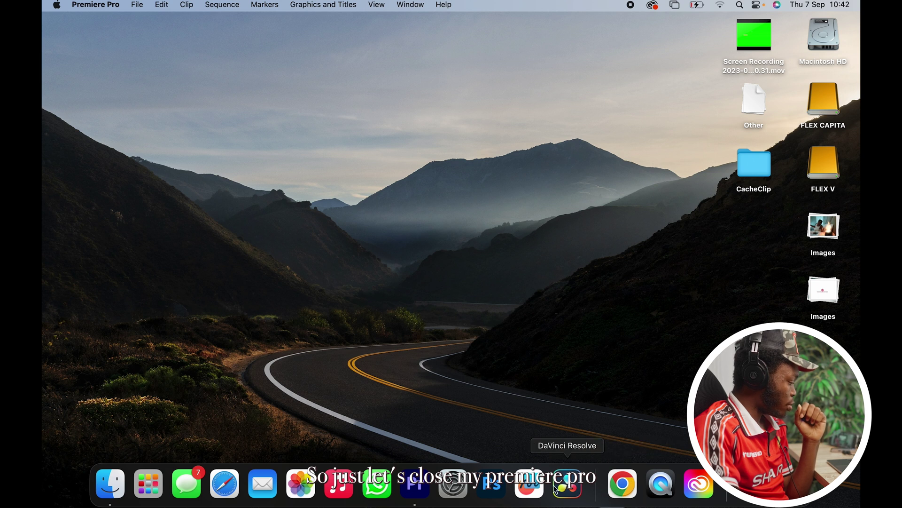
{"action": "left_click", "coordinate": [564, 479]}
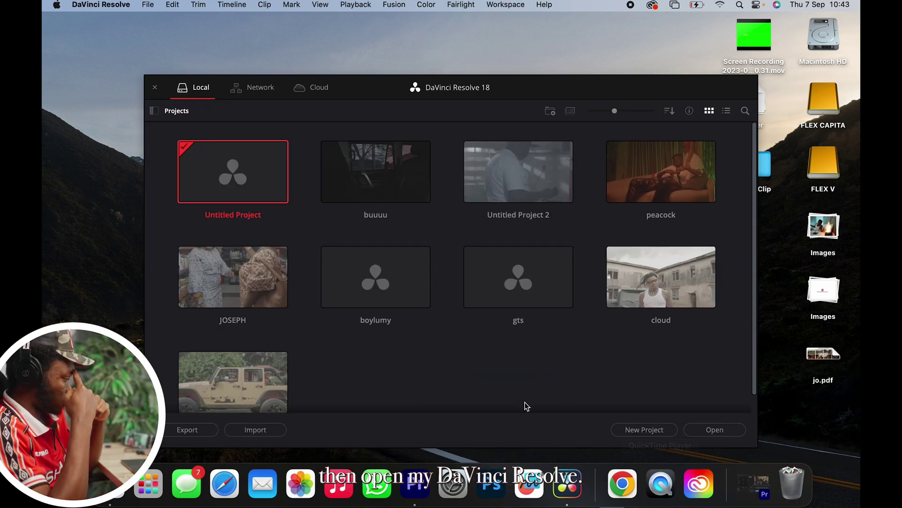
Step: Create a new Resolve project named 'frer'
{"action": "left_click", "coordinate": [646, 435]}
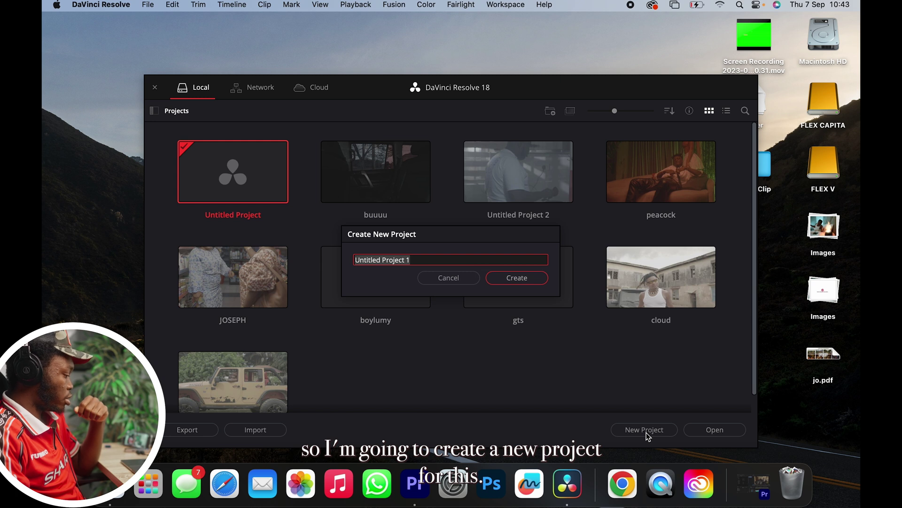
{"action": "type", "text": "frer"}
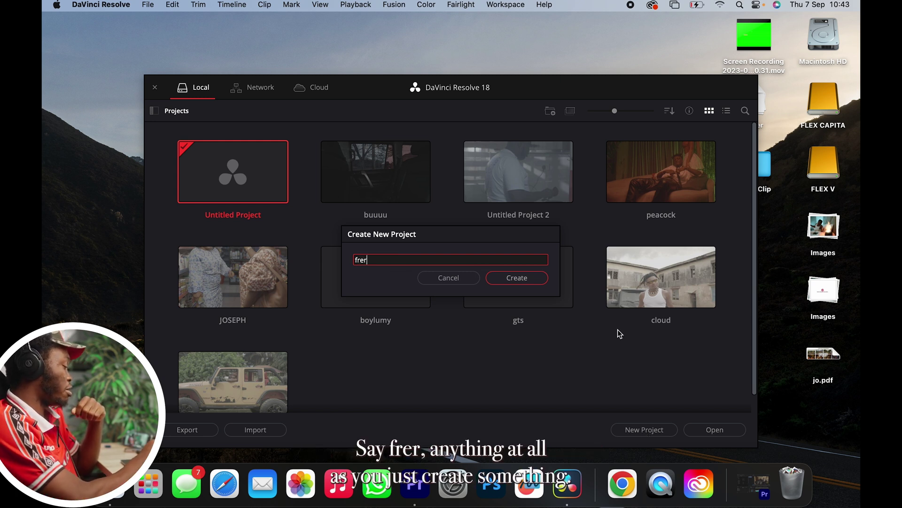
{"action": "left_click", "coordinate": [523, 283]}
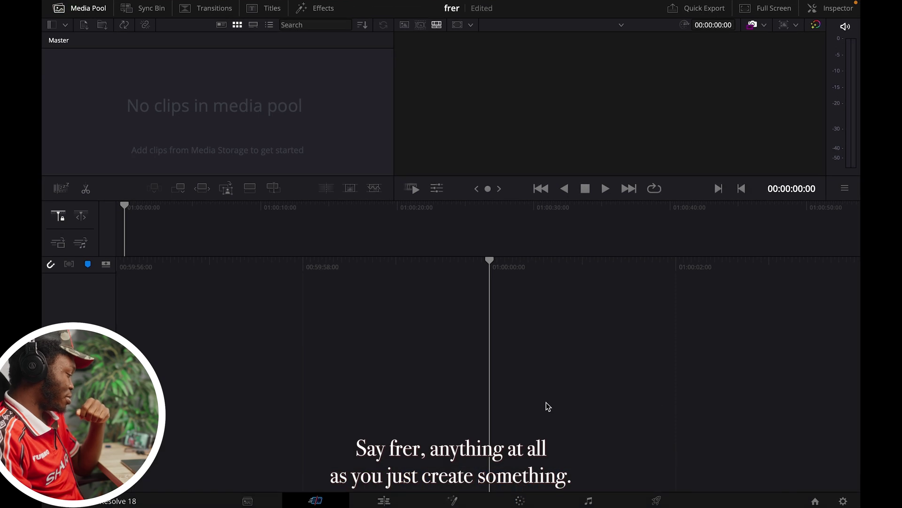
Step: Import the timeline from C5079_1.xml in the FLEX V 'davinci to premiere' folder
{"action": "mouse_move", "coordinate": [155, 5]}
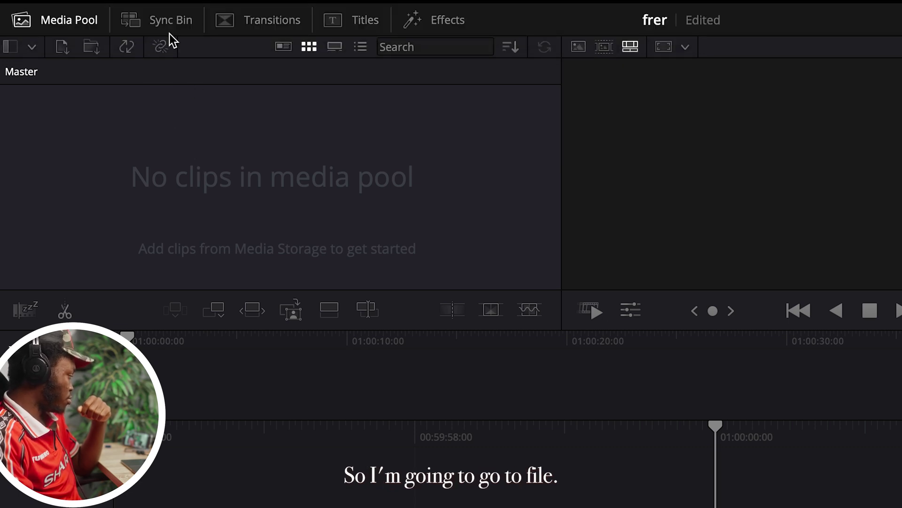
{"action": "left_click", "coordinate": [165, 14]}
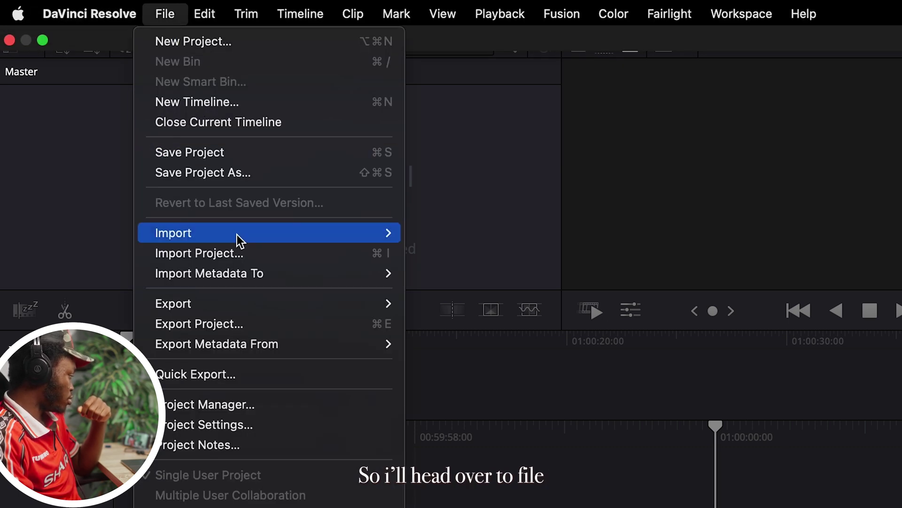
{"action": "mouse_move", "coordinate": [329, 238]}
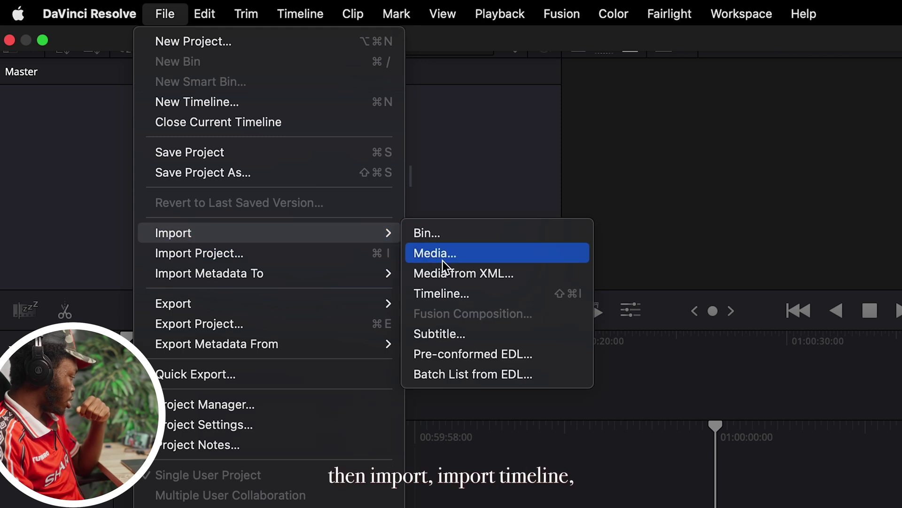
{"action": "left_click", "coordinate": [453, 294]}
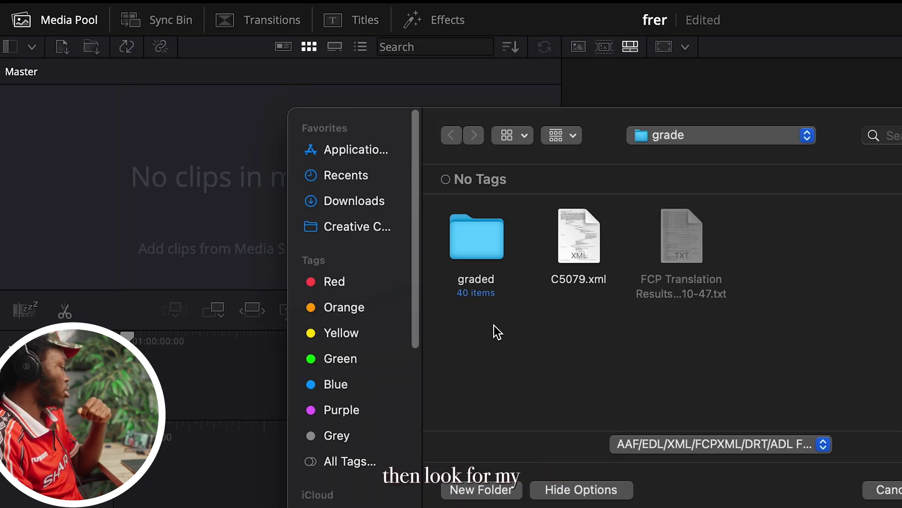
{"action": "scroll", "coordinate": [266, 291], "scroll_direction": "down", "scroll_amount": 5}
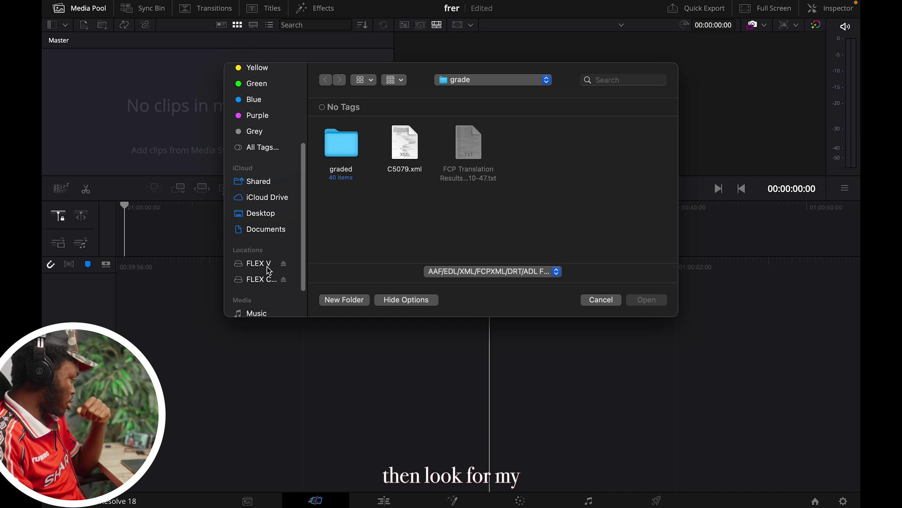
{"action": "left_click", "coordinate": [268, 268]}
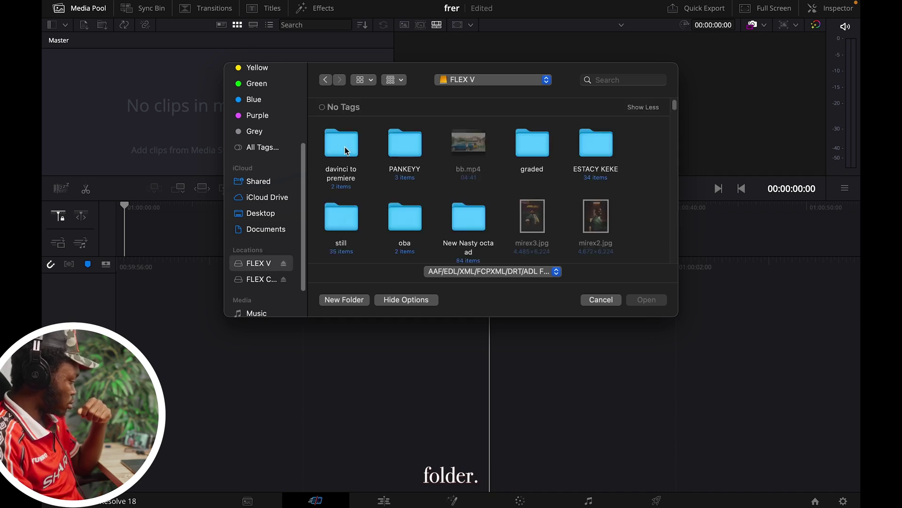
{"action": "double_click", "coordinate": [343, 143]}
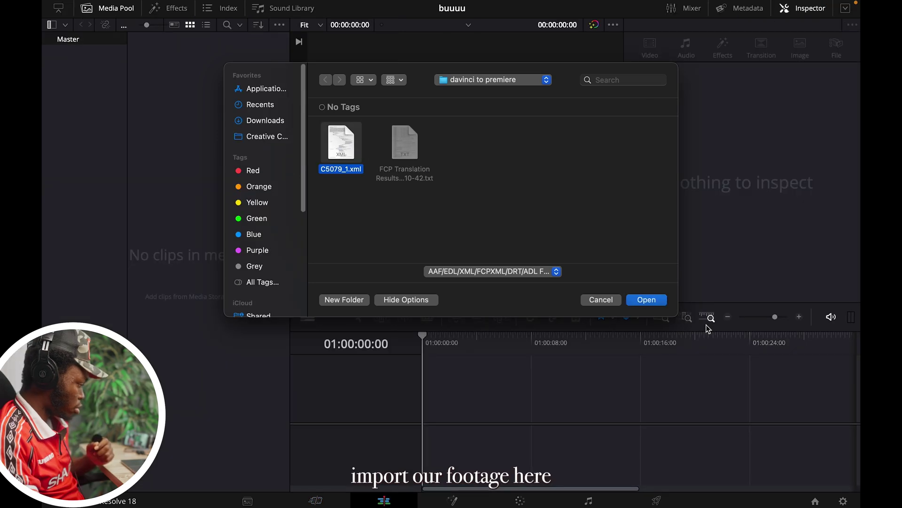
{"action": "left_click", "coordinate": [646, 300]}
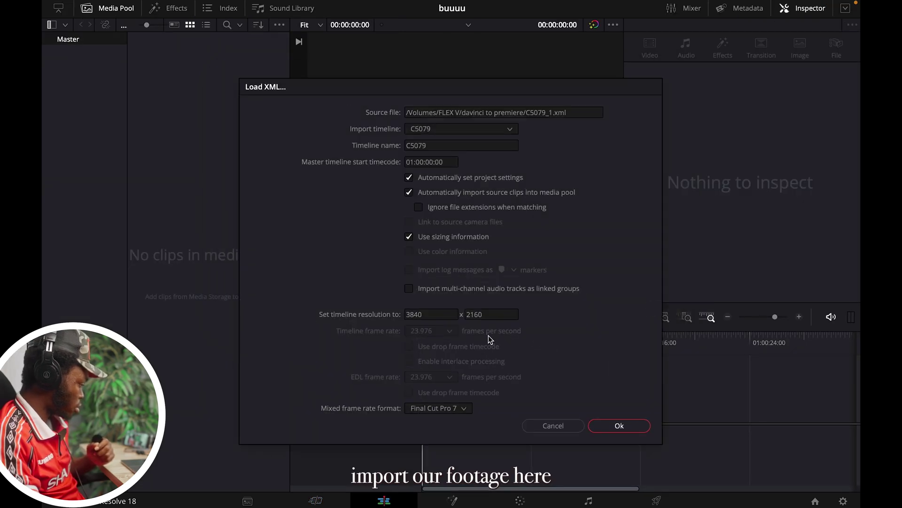
{"action": "left_click", "coordinate": [619, 425]}
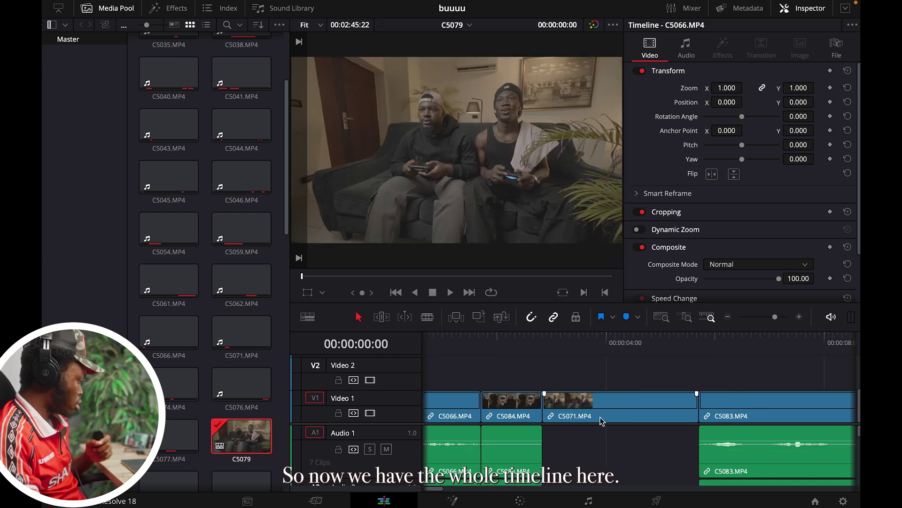
Step: Play the C5079 timeline from 00:00:01:04 to check that every cut came across
{"action": "left_click", "coordinate": [486, 350]}
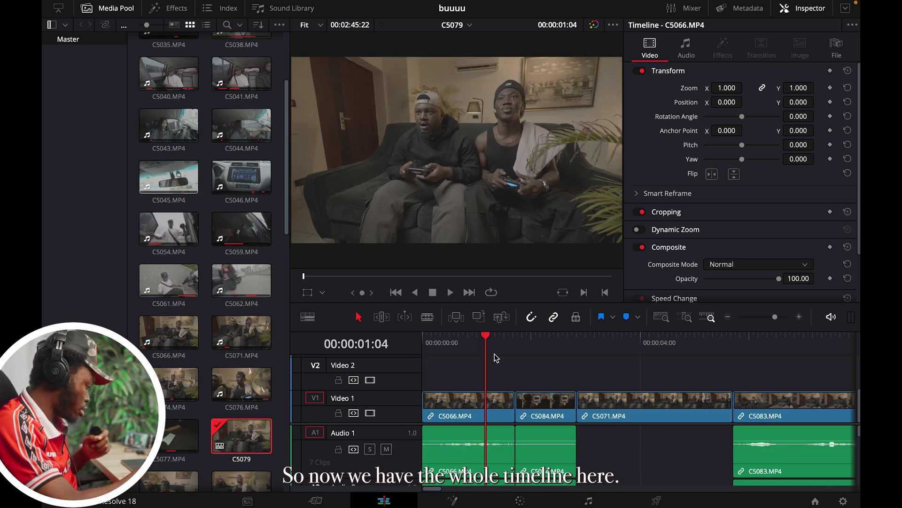
{"action": "scroll", "coordinate": [495, 357], "scroll_direction": "down", "scroll_amount": 6}
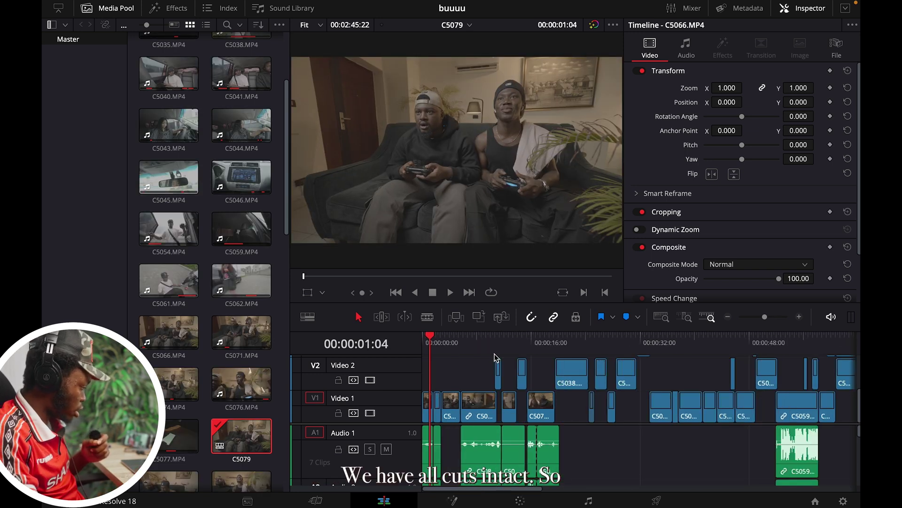
{"action": "key", "text": "l"}
{"action": "key", "text": "l"}
{"action": "key", "text": "l"}
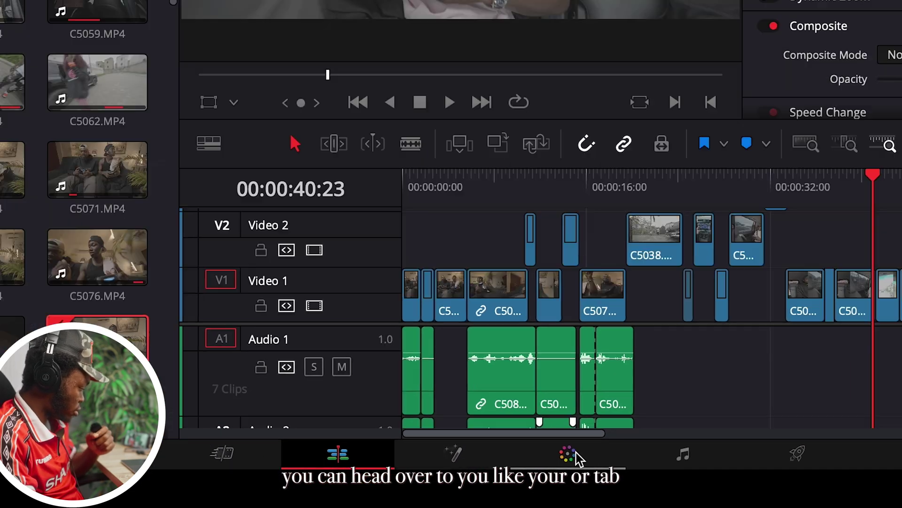
{"action": "left_click", "coordinate": [589, 445]}
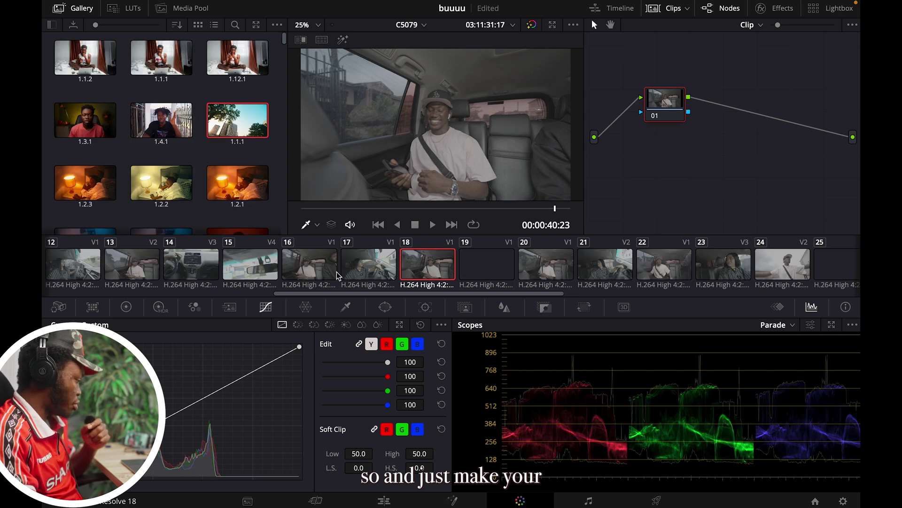
Step: Apply the warm 12-node grade from gallery still 1.3.1 to clip 01
{"action": "scroll", "coordinate": [311, 269], "scroll_direction": "left", "scroll_amount": 5}
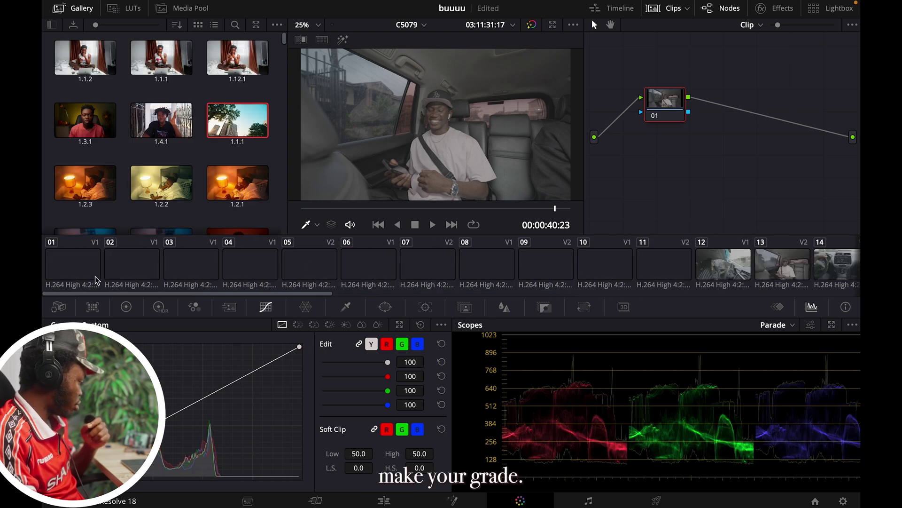
{"action": "left_click", "coordinate": [90, 274]}
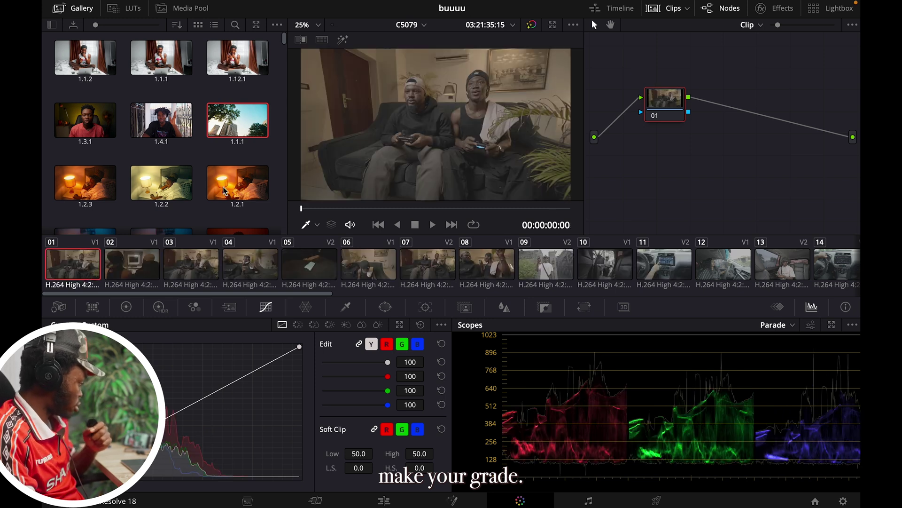
{"action": "scroll", "coordinate": [275, 173], "scroll_direction": "down", "scroll_amount": 6}
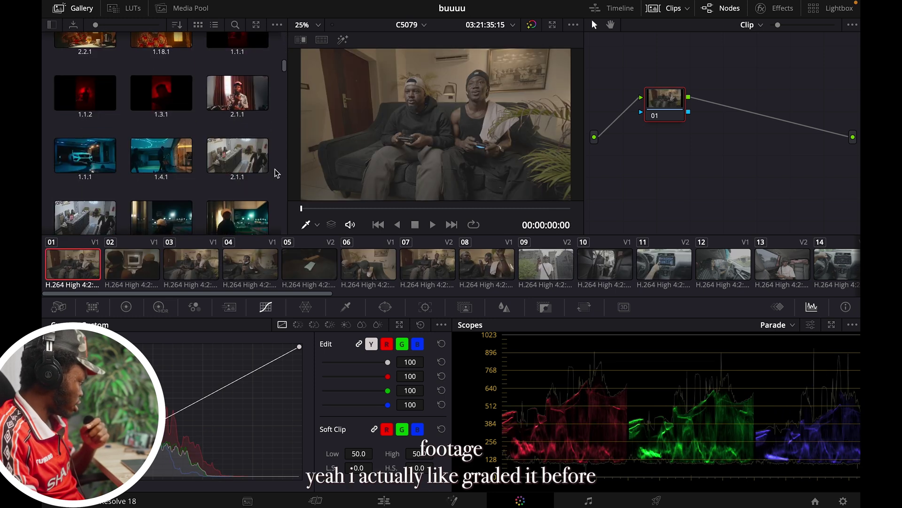
{"action": "scroll", "coordinate": [275, 173], "scroll_direction": "down", "scroll_amount": 15}
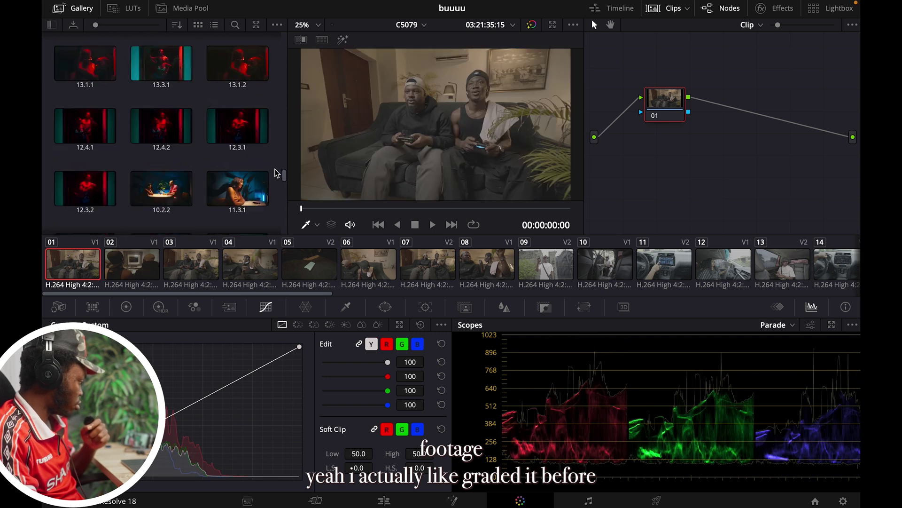
{"action": "scroll", "coordinate": [276, 173], "scroll_direction": "down", "scroll_amount": 12}
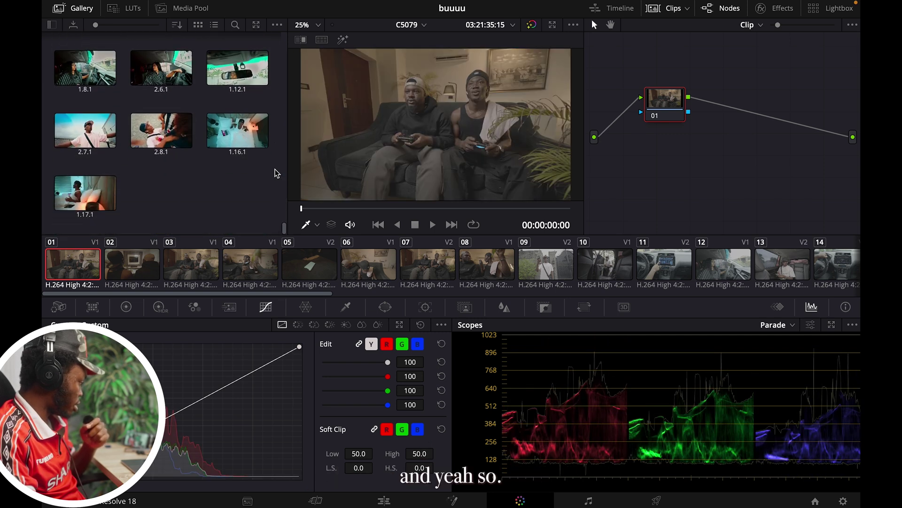
{"action": "scroll", "coordinate": [276, 173], "scroll_direction": "up", "scroll_amount": 10}
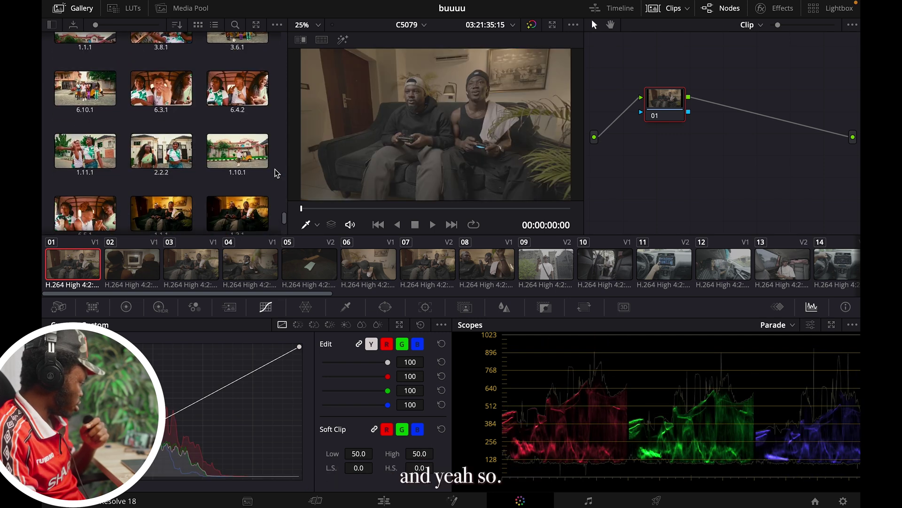
{"action": "scroll", "coordinate": [276, 174], "scroll_direction": "down", "scroll_amount": 2}
{"action": "scroll", "coordinate": [277, 174], "scroll_direction": "down", "scroll_amount": 1}
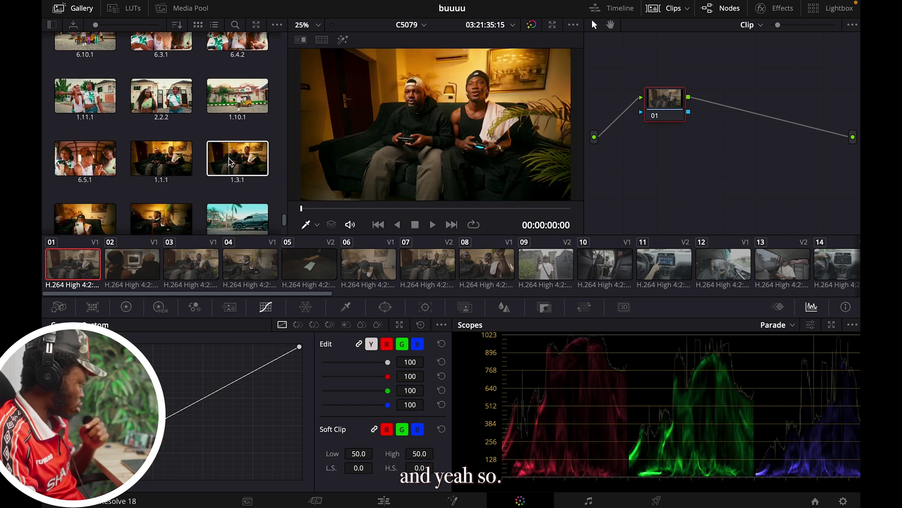
{"action": "right_click", "coordinate": [230, 161]}
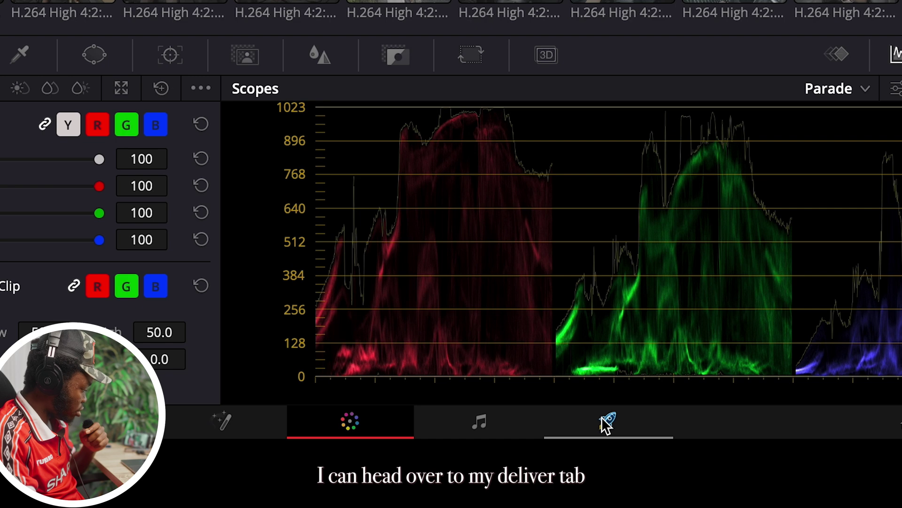
{"action": "left_click", "coordinate": [602, 417]}
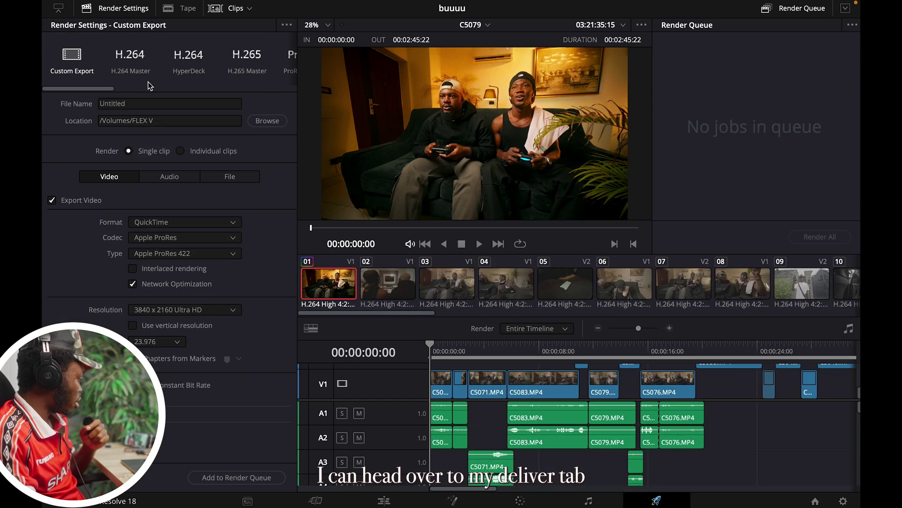
Step: Select the Premiere XML render preset on the Deliver page
{"action": "scroll", "coordinate": [150, 82], "scroll_direction": "right", "scroll_amount": 5}
{"action": "scroll", "coordinate": [204, 79], "scroll_direction": "right", "scroll_amount": 5}
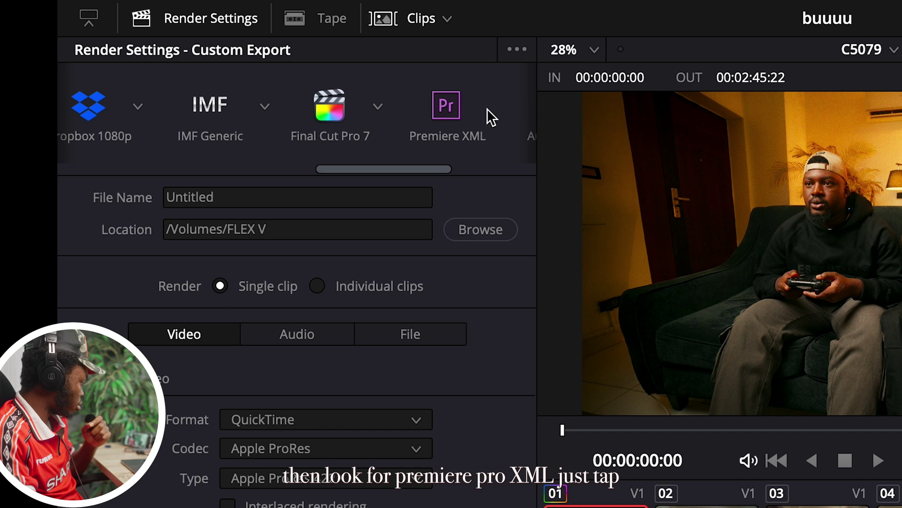
{"action": "left_click", "coordinate": [446, 105]}
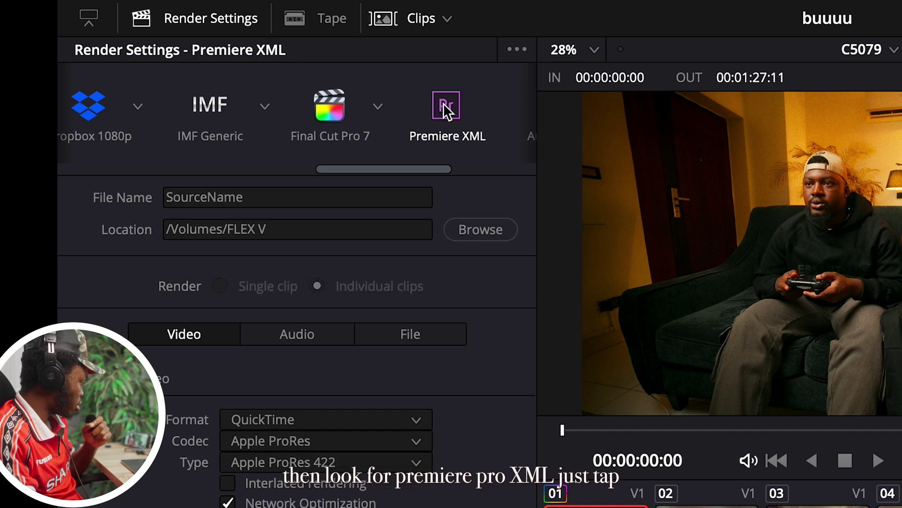
{"action": "left_click", "coordinate": [479, 235]}
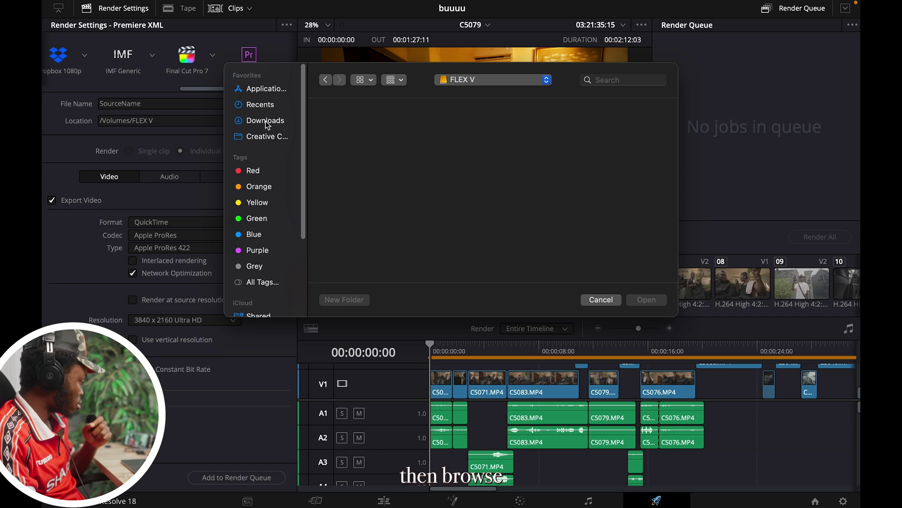
Step: Set a new 'graded' folder inside 'davinci to premiere' as the render location
{"action": "scroll", "coordinate": [267, 184], "scroll_direction": "down", "scroll_amount": 5}
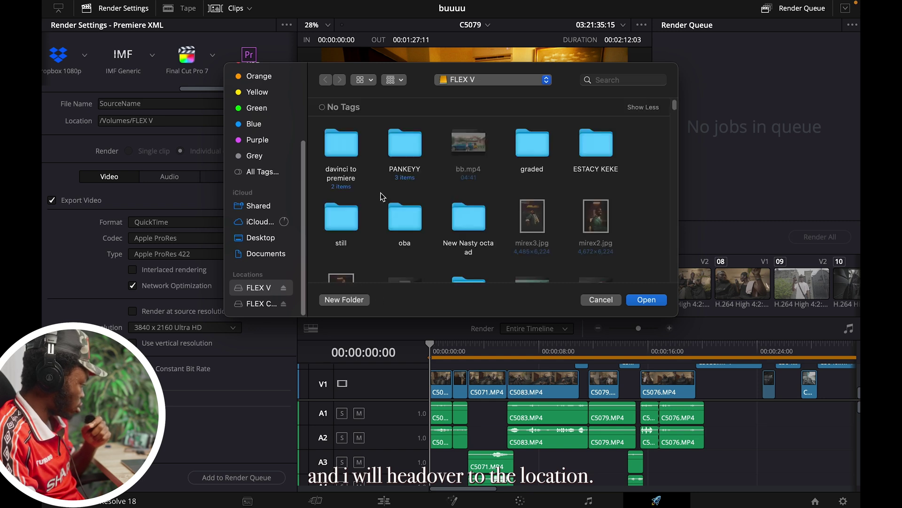
{"action": "double_click", "coordinate": [342, 143]}
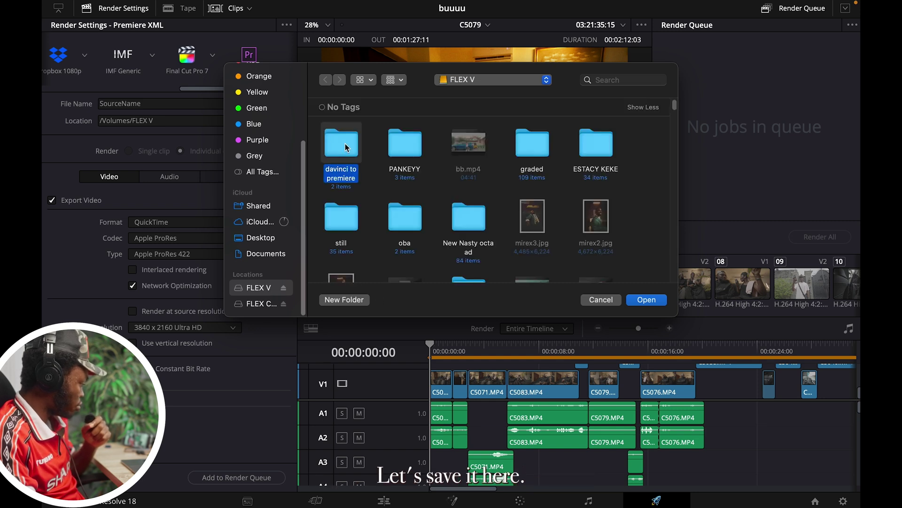
{"action": "left_click", "coordinate": [351, 296]}
{"action": "type", "text": "gr"}
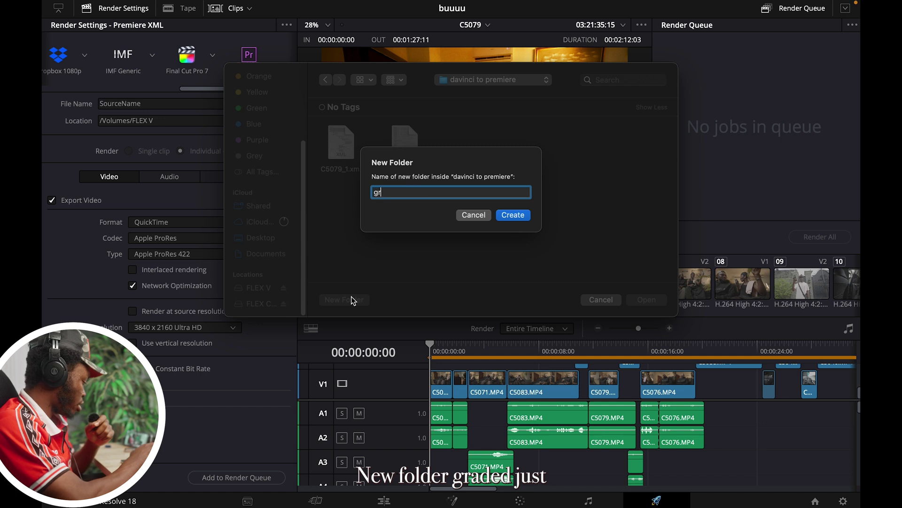
{"action": "type", "text": "aded"}
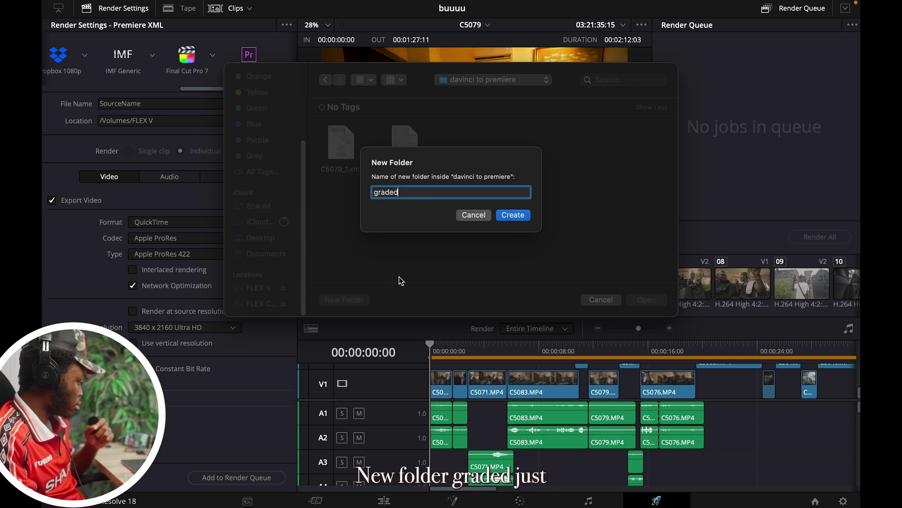
{"action": "left_click", "coordinate": [513, 214]}
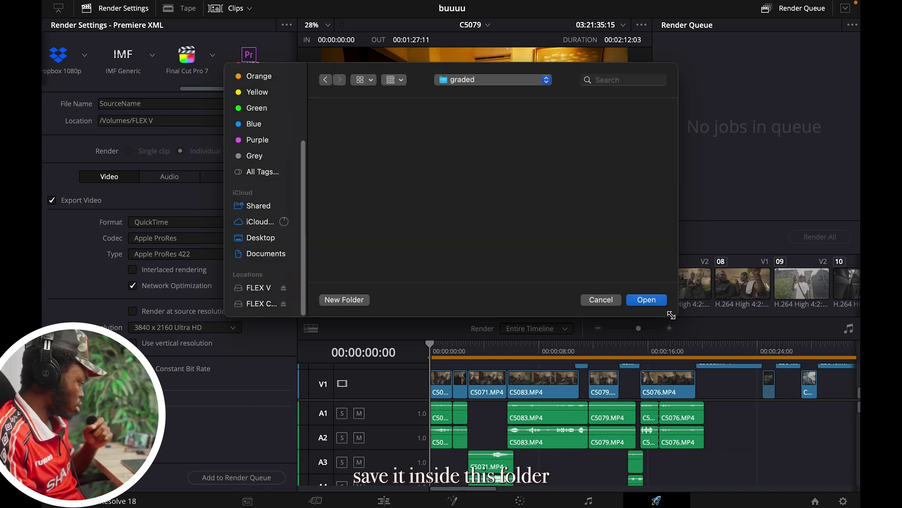
{"action": "left_click", "coordinate": [647, 299]}
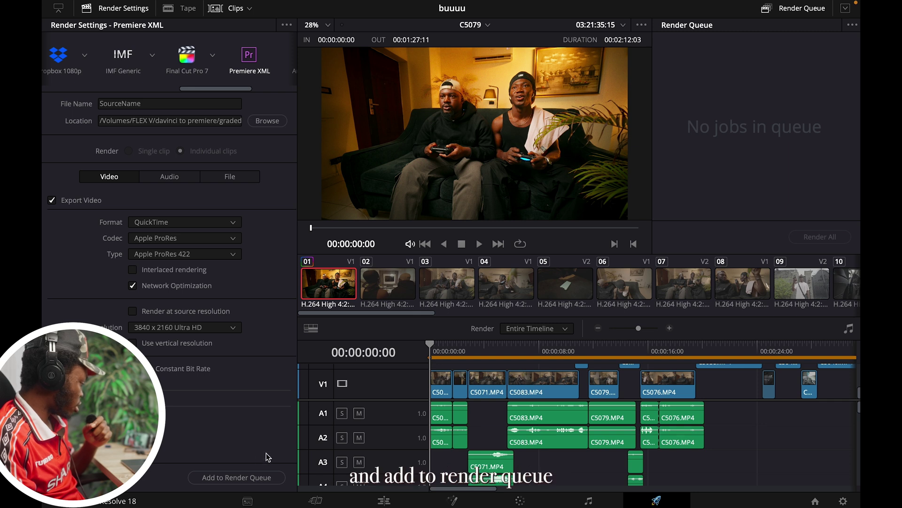
{"action": "left_click", "coordinate": [249, 478]}
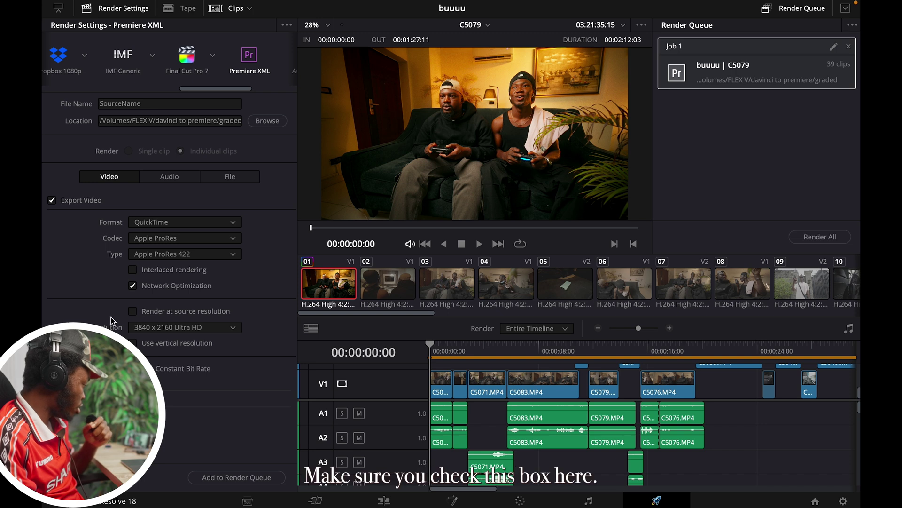
Step: Enable Render at source resolution and start rendering the queued job
{"action": "left_click", "coordinate": [136, 312]}
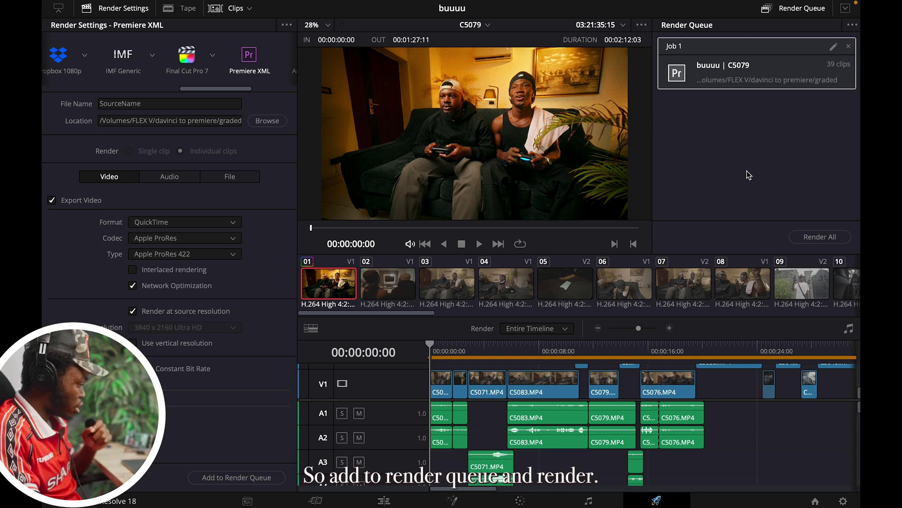
{"action": "left_click", "coordinate": [820, 237]}
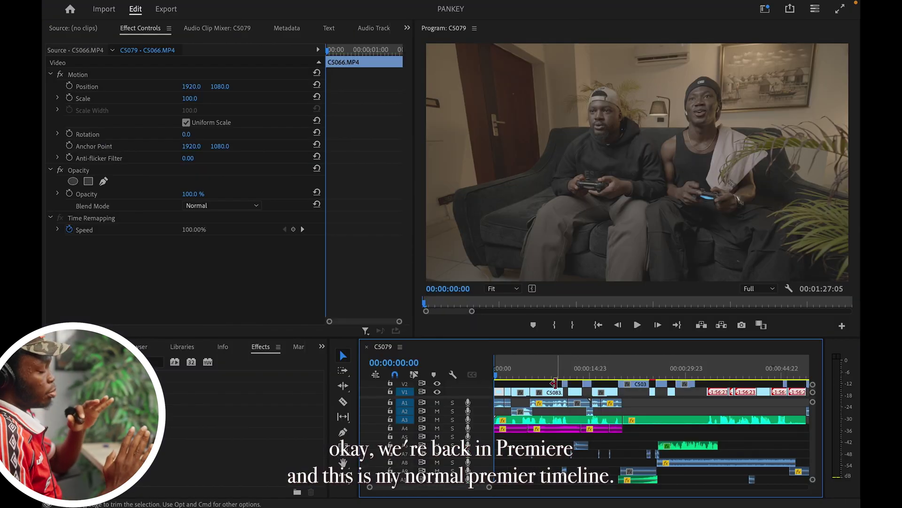
Step: Add a bin called 'grade' to the Project panel and open it
{"action": "key", "text": "shift+1"}
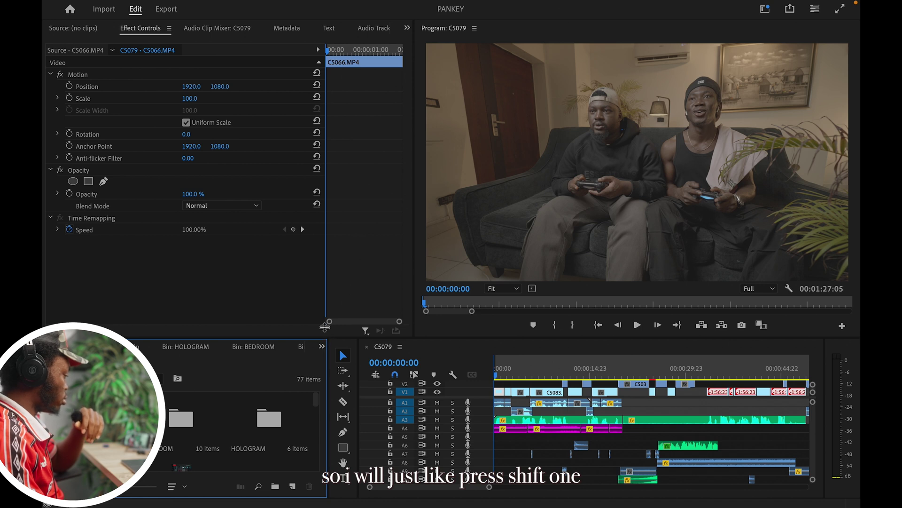
{"action": "left_click_drag", "start_coordinate": [324, 327], "coordinate": [325, 284]}
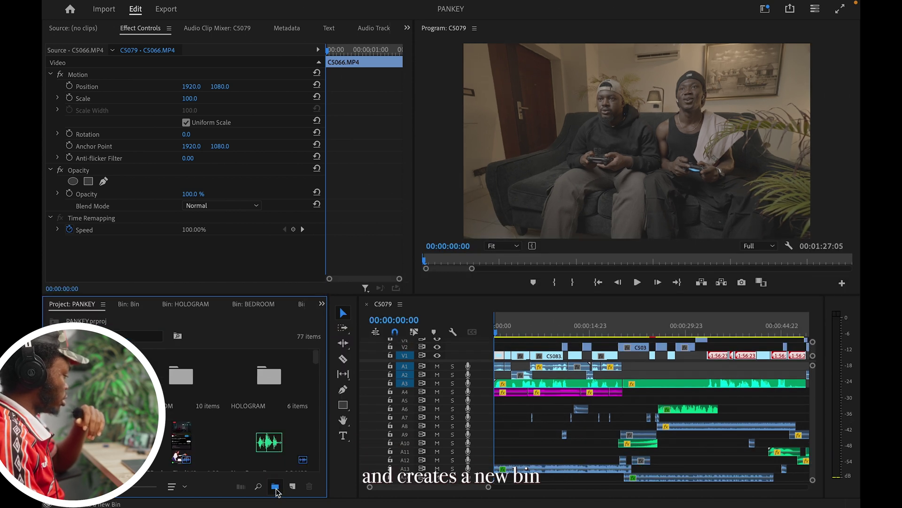
{"action": "left_click", "coordinate": [275, 487]}
{"action": "type", "text": "g"}
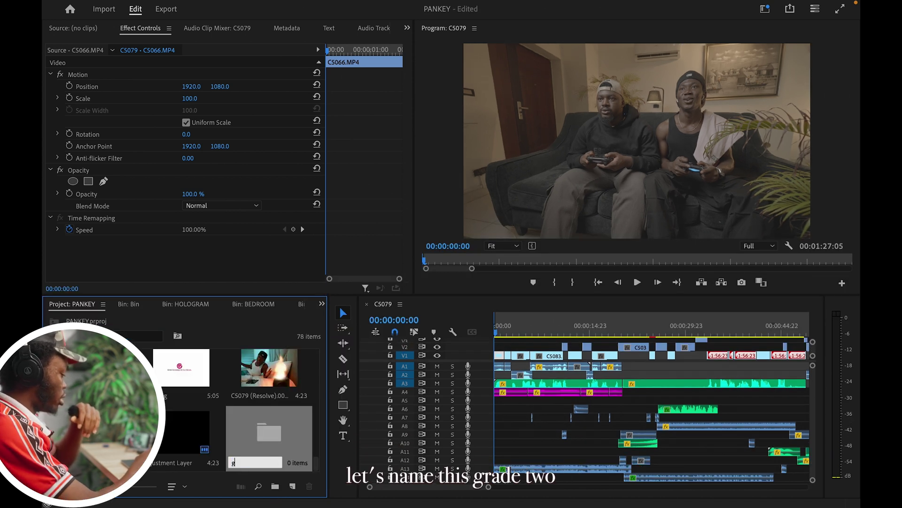
{"action": "type", "text": "rade"}
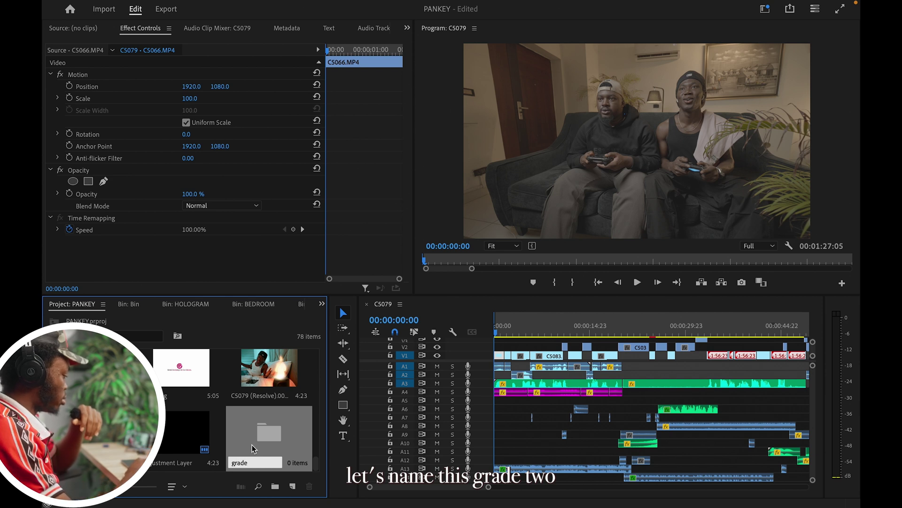
{"action": "key", "text": "Return"}
{"action": "double_click", "coordinate": [252, 438]}
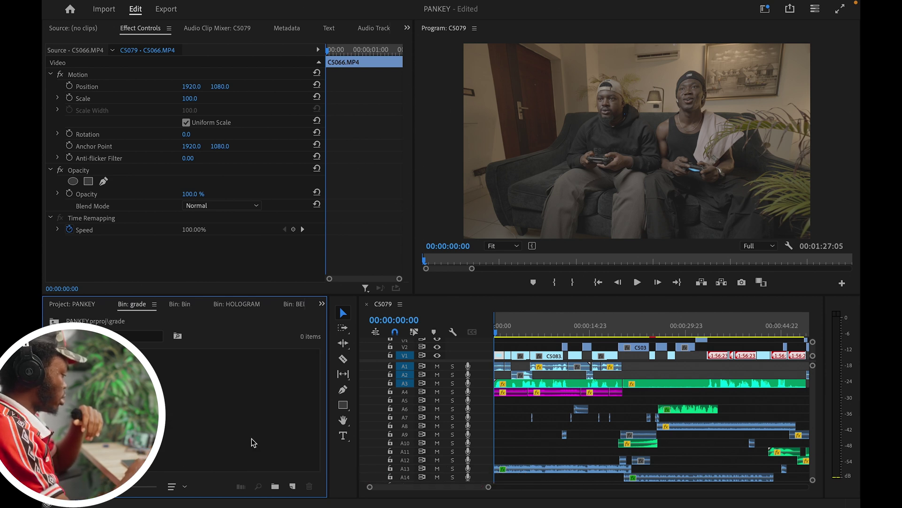
Step: Import C5079.20230905140112.xml from the graded folder into the grade bin
{"action": "double_click", "coordinate": [213, 407]}
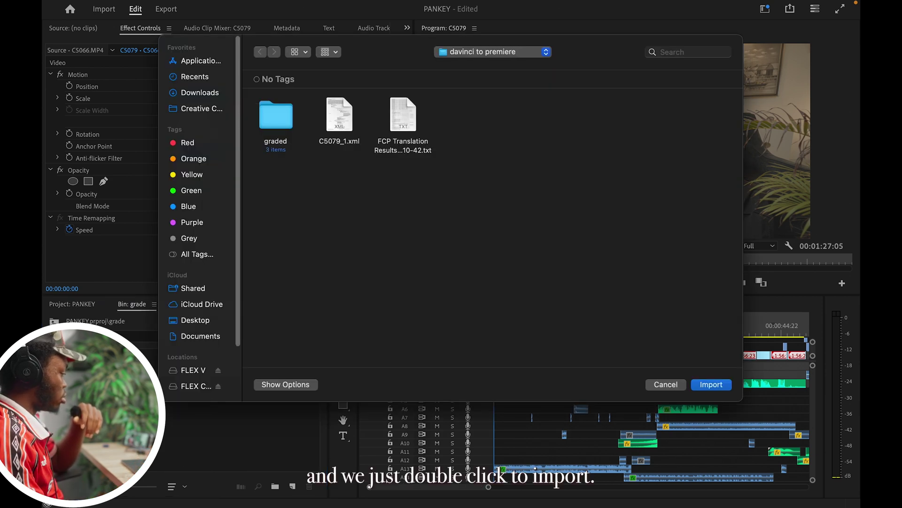
{"action": "double_click", "coordinate": [277, 118]}
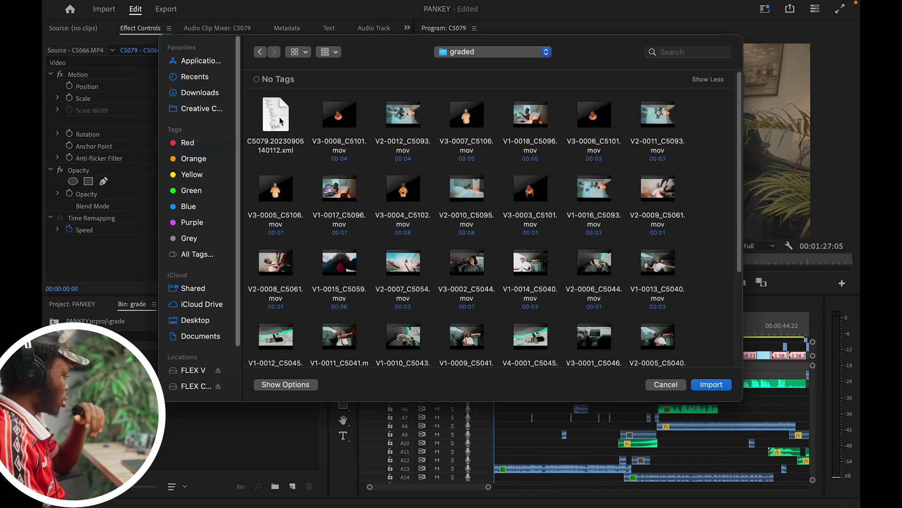
{"action": "left_click", "coordinate": [281, 121]}
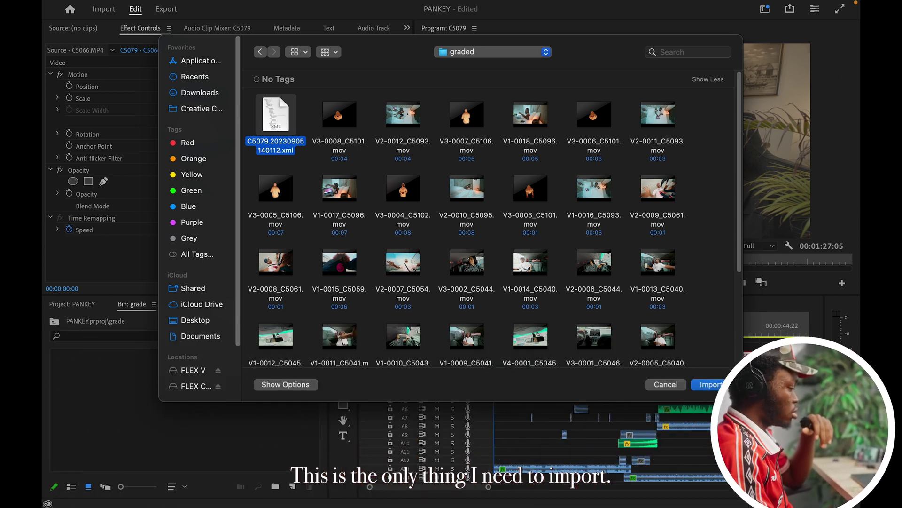
{"action": "key", "text": "Return"}
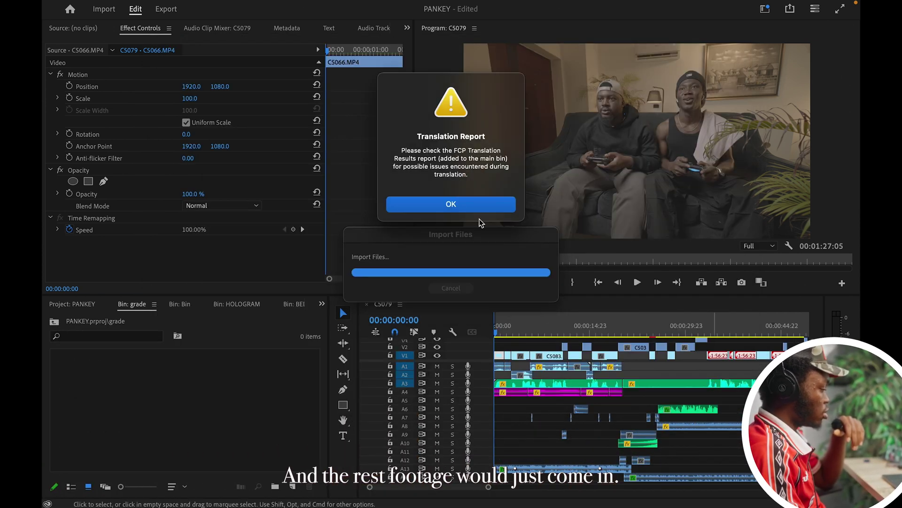
{"action": "left_click", "coordinate": [470, 208]}
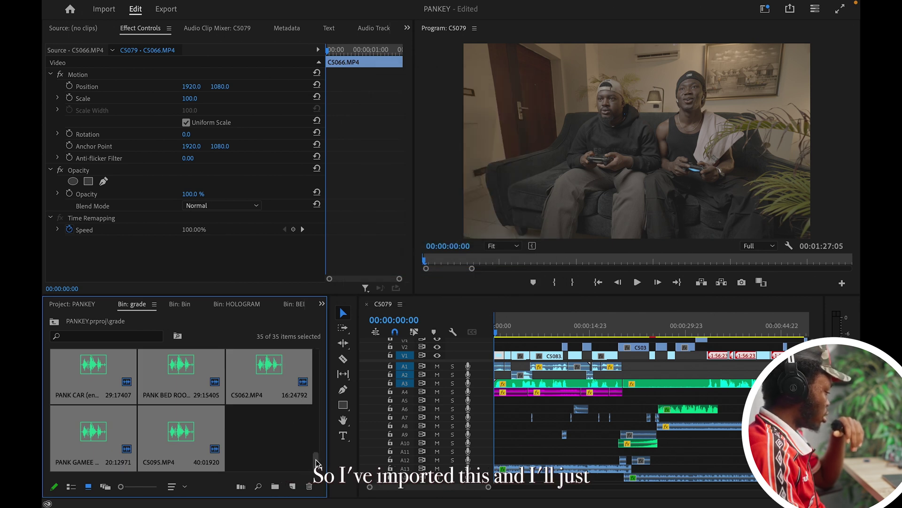
{"action": "left_click_drag", "start_coordinate": [317, 463], "coordinate": [319, 353]}
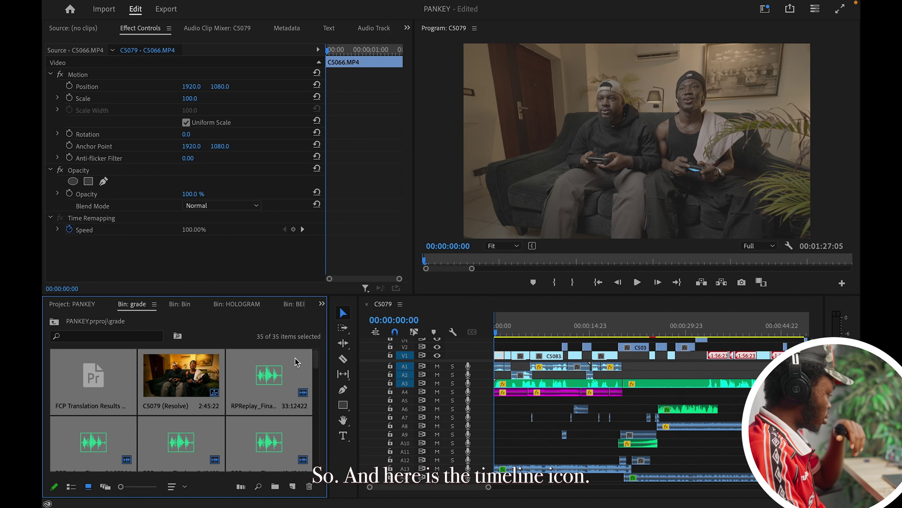
Step: Open the C5079 (Resolve) sequence and fit its audio tracks in view
{"action": "left_click", "coordinate": [209, 381]}
{"action": "double_click", "coordinate": [208, 386]}
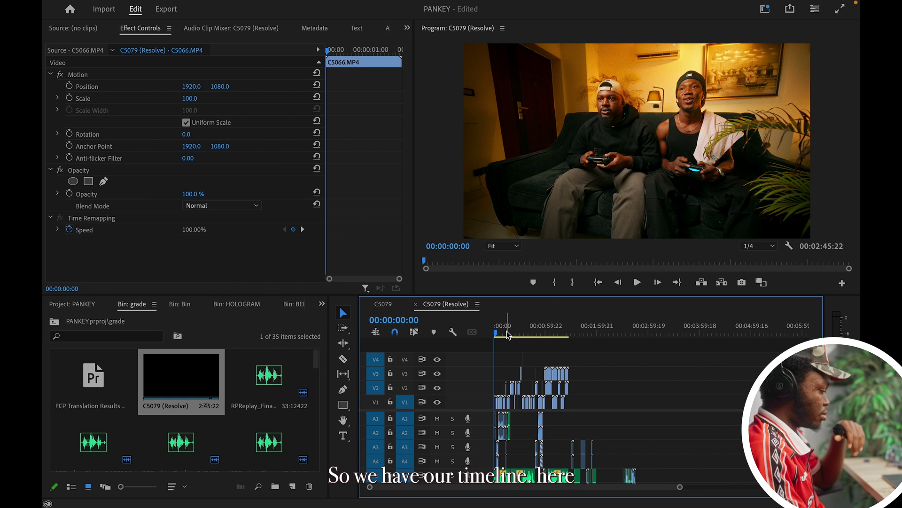
{"action": "key", "text": "equal"}
{"action": "key", "text": "equal"}
{"action": "key", "text": "equal"}
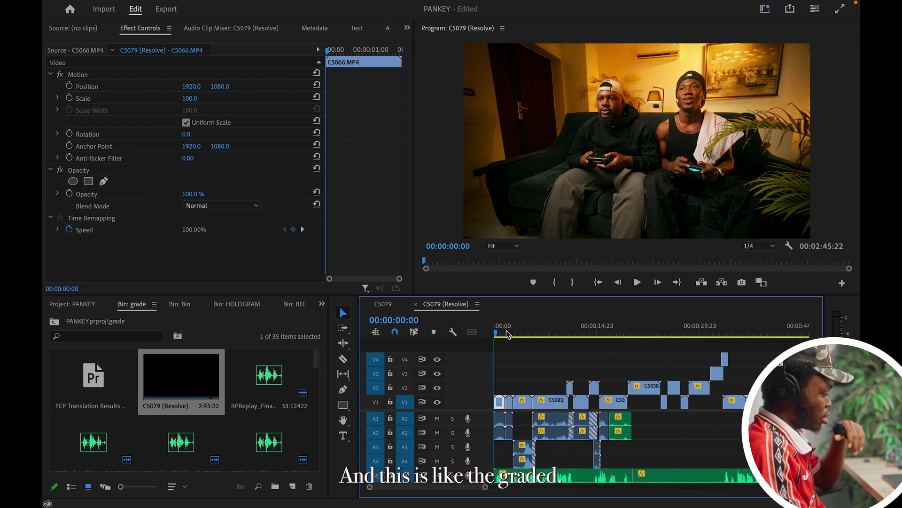
{"action": "key", "text": "backslash"}
{"action": "scroll", "coordinate": [510, 407], "scroll_direction": "down", "scroll_amount": 3}
{"action": "key", "text": "equal"}
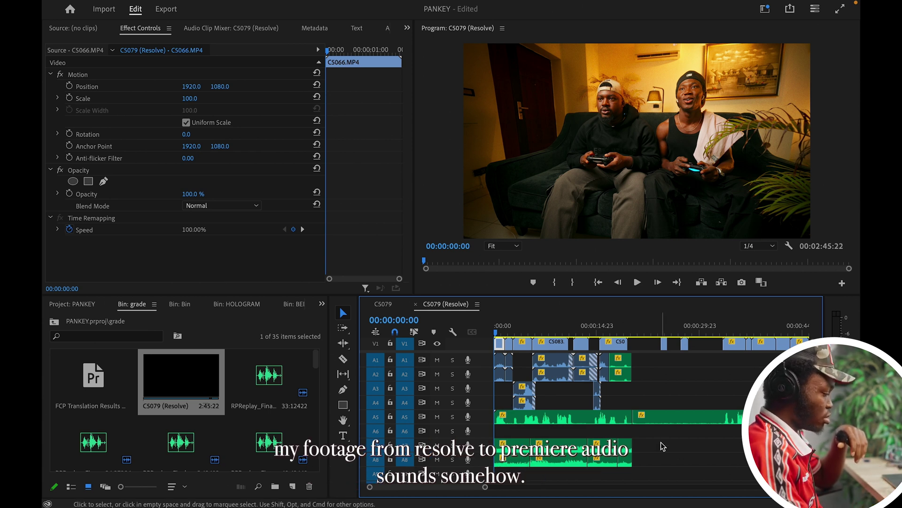
{"action": "key", "text": "minus"}
{"action": "key", "text": "minus"}
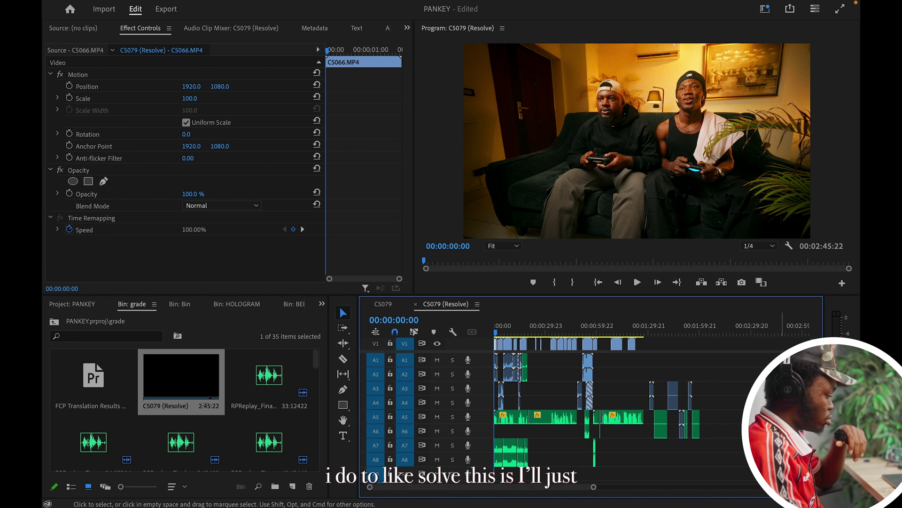
{"action": "scroll", "coordinate": [564, 409], "scroll_direction": "down", "scroll_amount": 10}
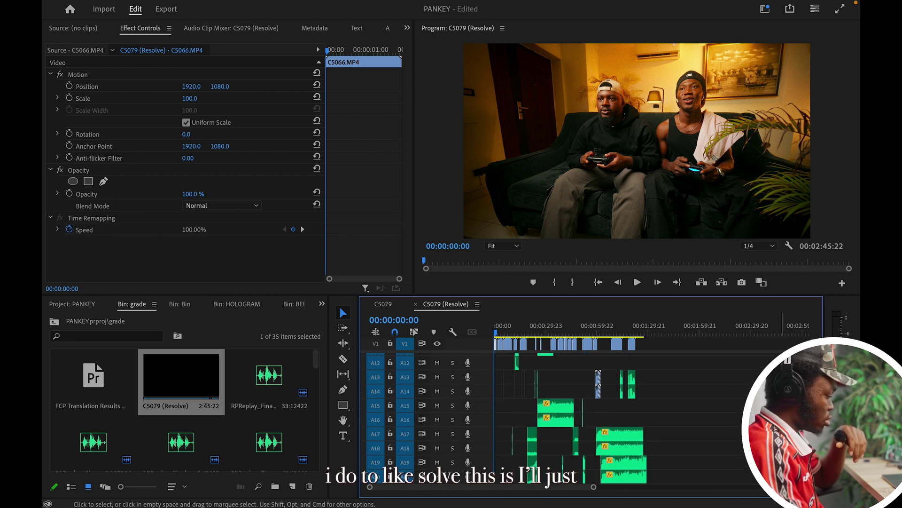
{"action": "key", "text": "alt+minus"}
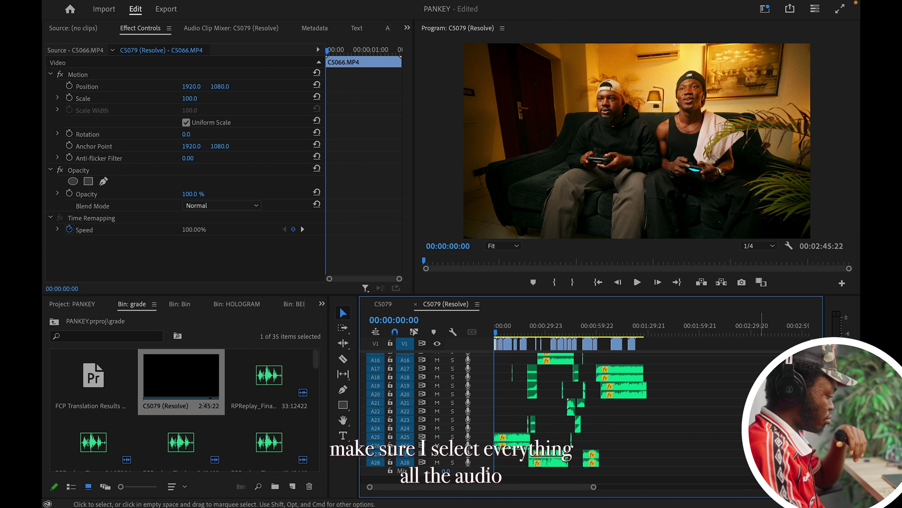
Step: Delete every audio clip from C5079 (Resolve), then return to the original C5079 sequence
{"action": "left_click_drag", "start_coordinate": [771, 473], "coordinate": [437, 345]}
{"action": "key", "text": "Delete"}
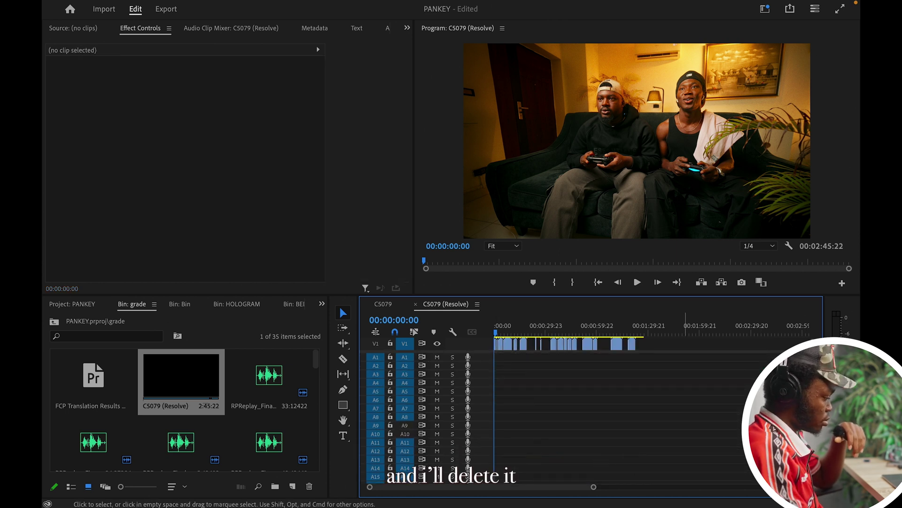
{"action": "left_click_drag", "start_coordinate": [799, 444], "coordinate": [737, 358]}
{"action": "key", "text": "Delete"}
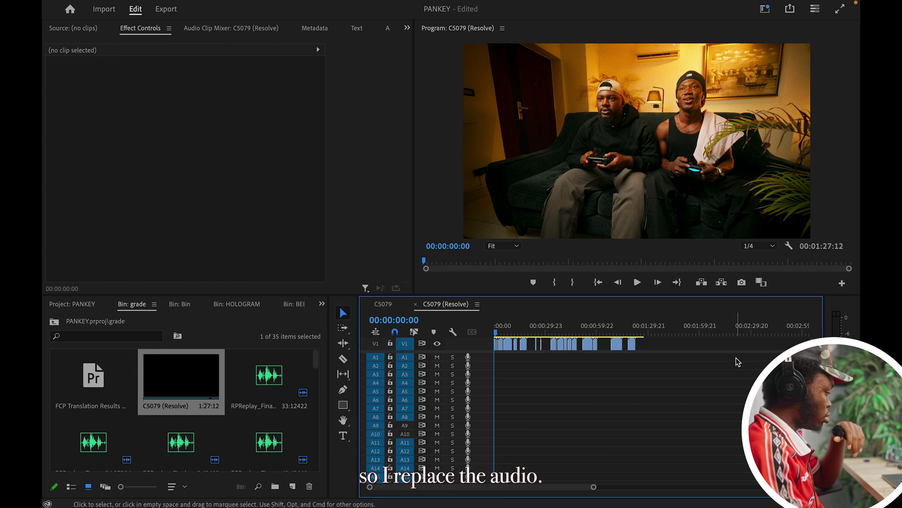
{"action": "left_click", "coordinate": [388, 304]}
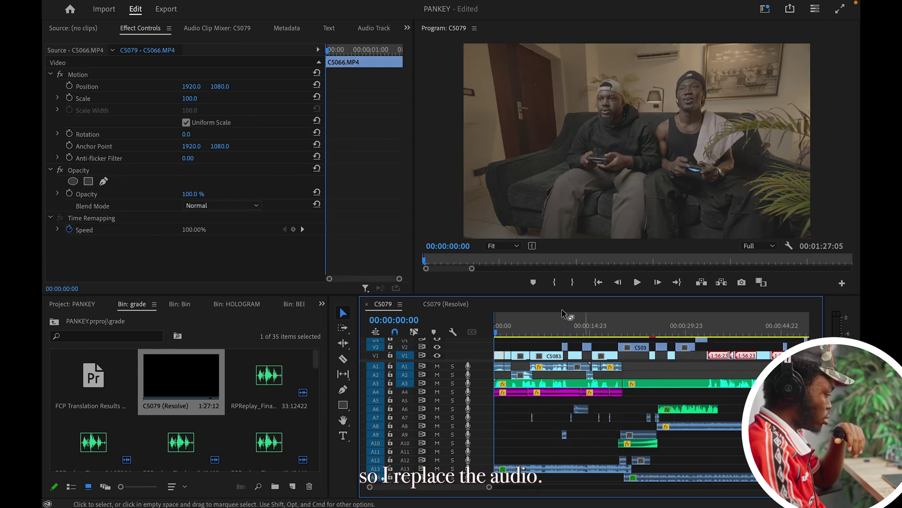
Step: Fit the original C5079 sequence in view and marquee-select all its A1–A14 audio clips
{"action": "key", "text": "Down"}
{"action": "key", "text": "minus"}
{"action": "key", "text": "minus"}
{"action": "key", "text": "minus"}
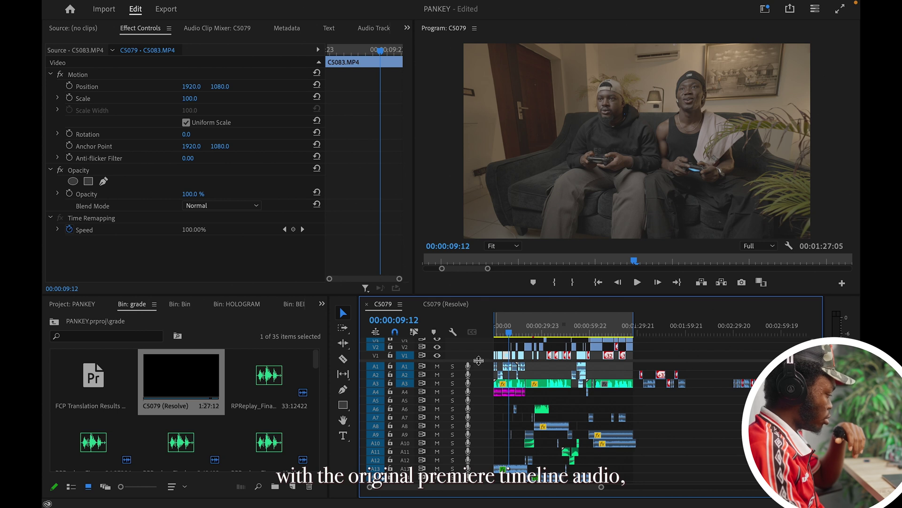
{"action": "left_click_drag", "start_coordinate": [479, 360], "coordinate": [478, 340]}
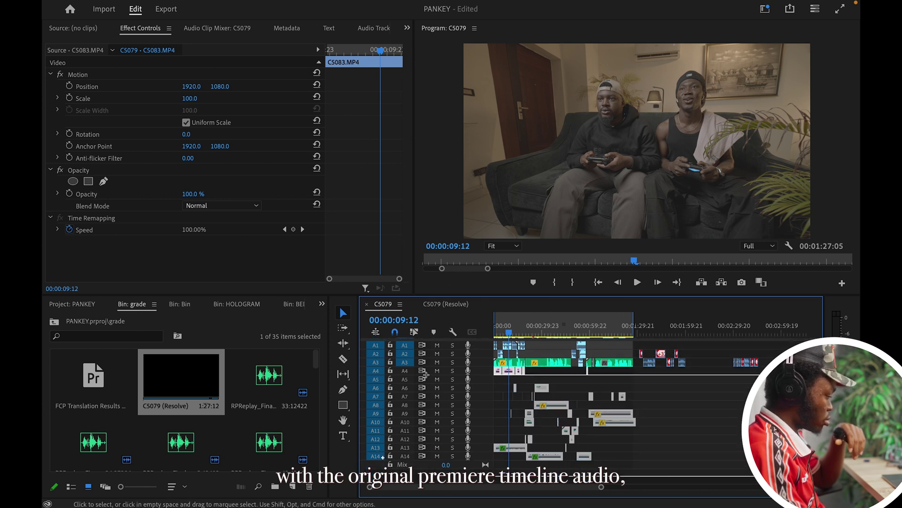
{"action": "left_click_drag", "start_coordinate": [500, 476], "coordinate": [363, 348]}
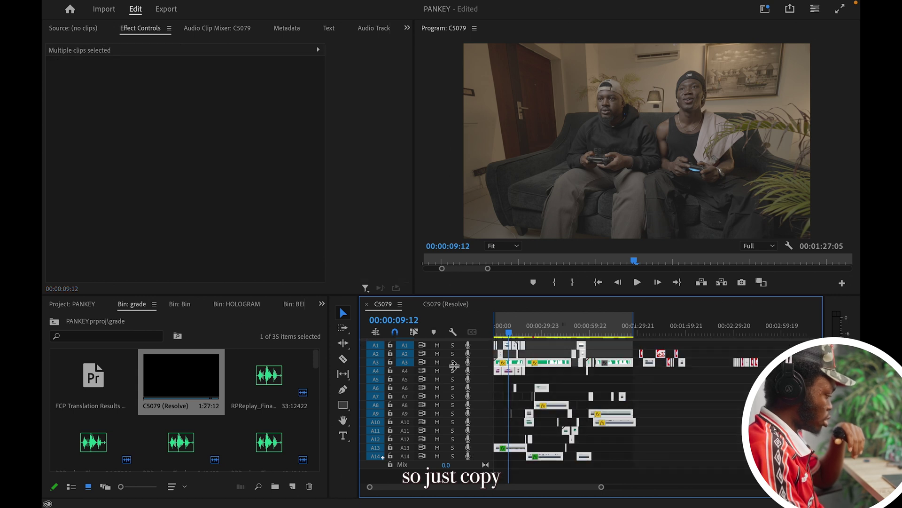